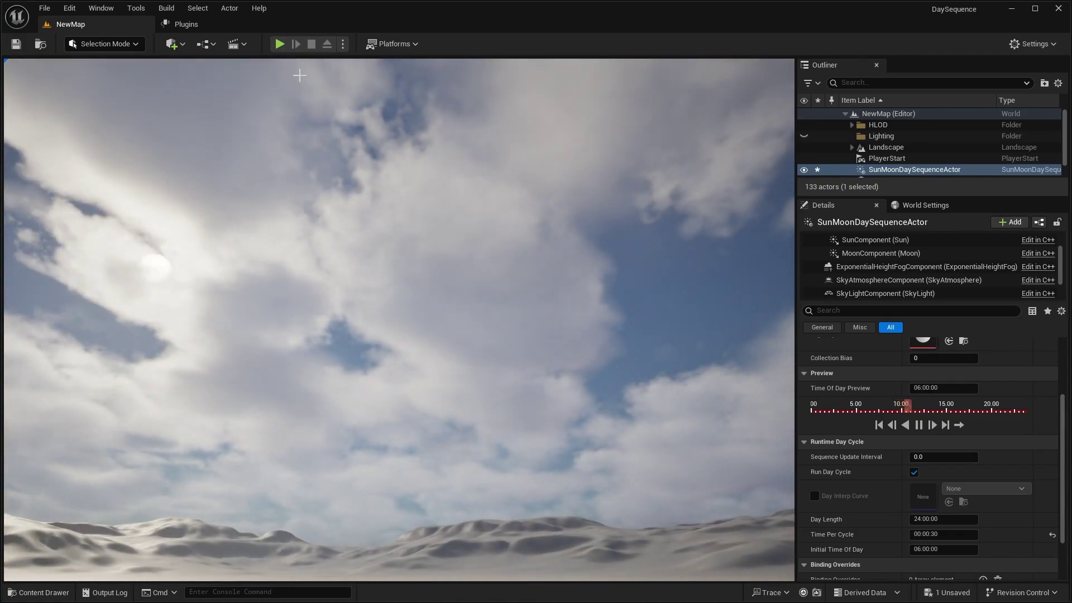
Play the level in the editor and walk the character around to examine the sky and shadows over the day cycle
click(284, 46)
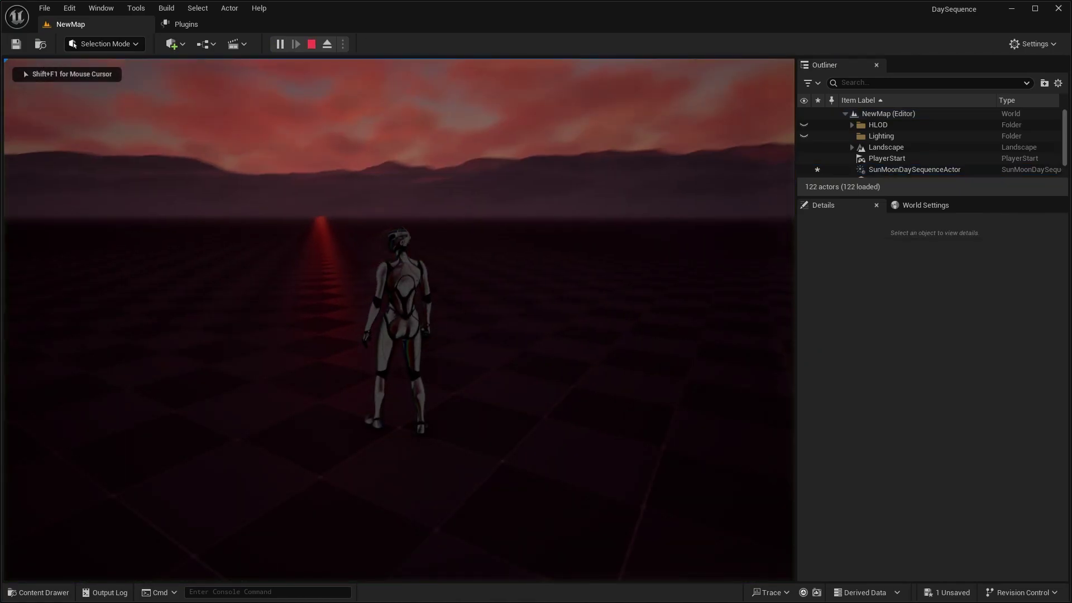
key(w)
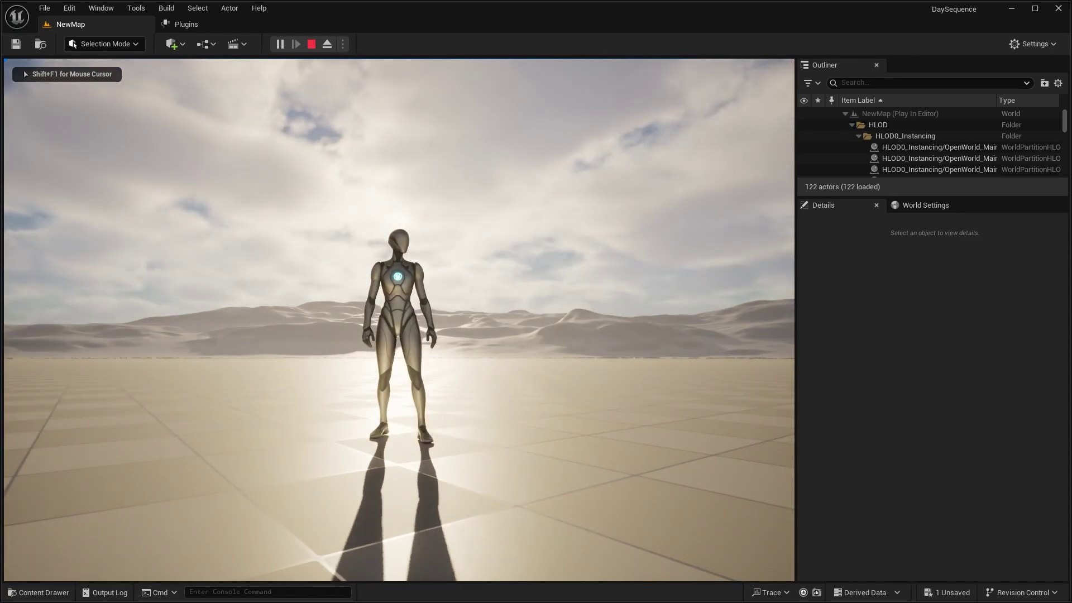
key(w)
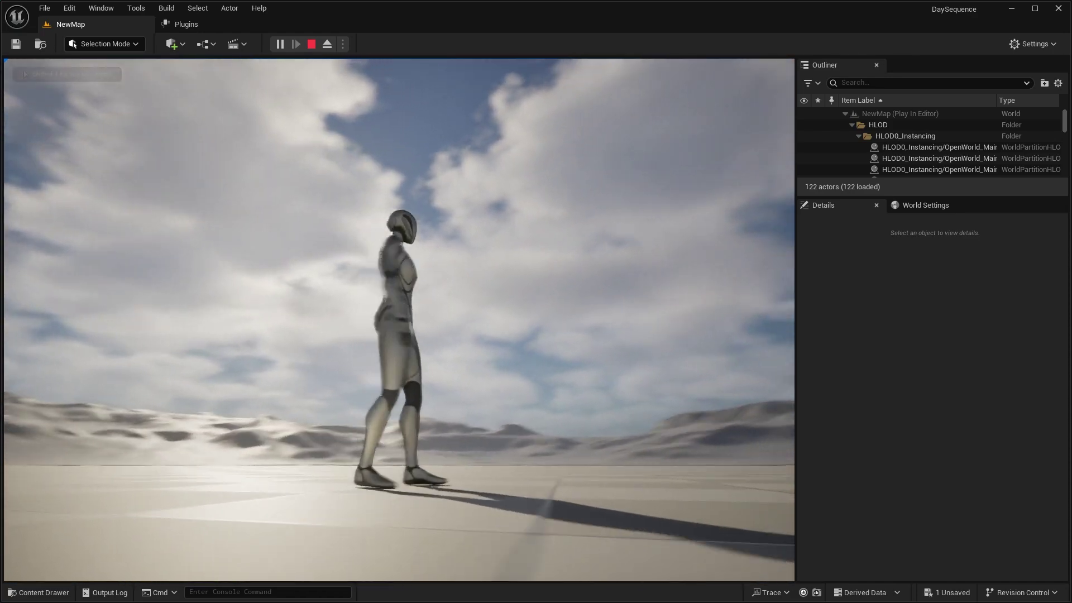
drag(830, 276, 977, 276)
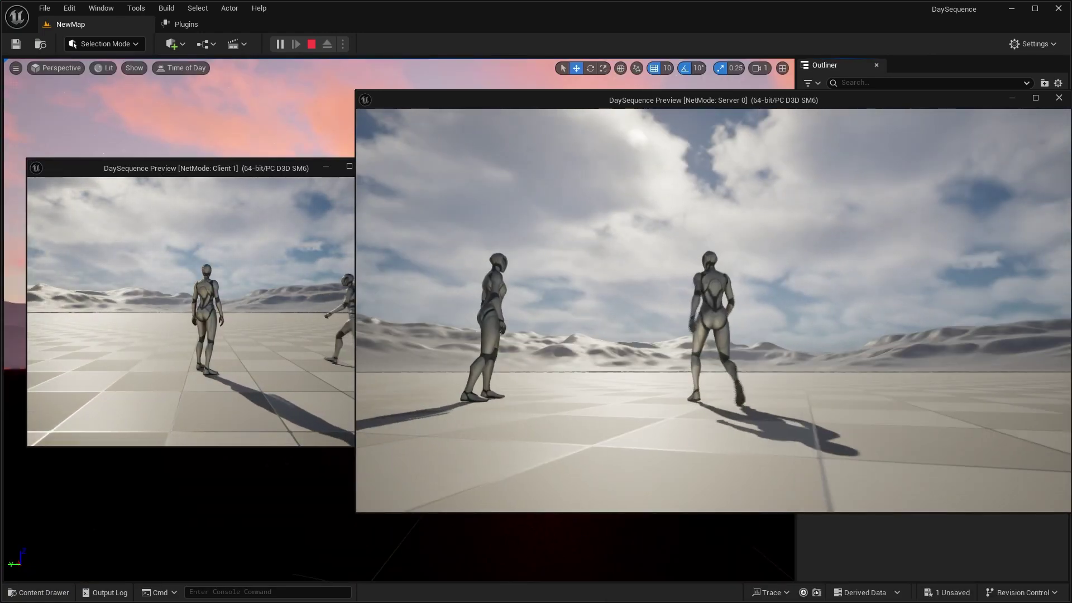
Run the character around in the server preview window to compare the day cycle between server and client
key(a)
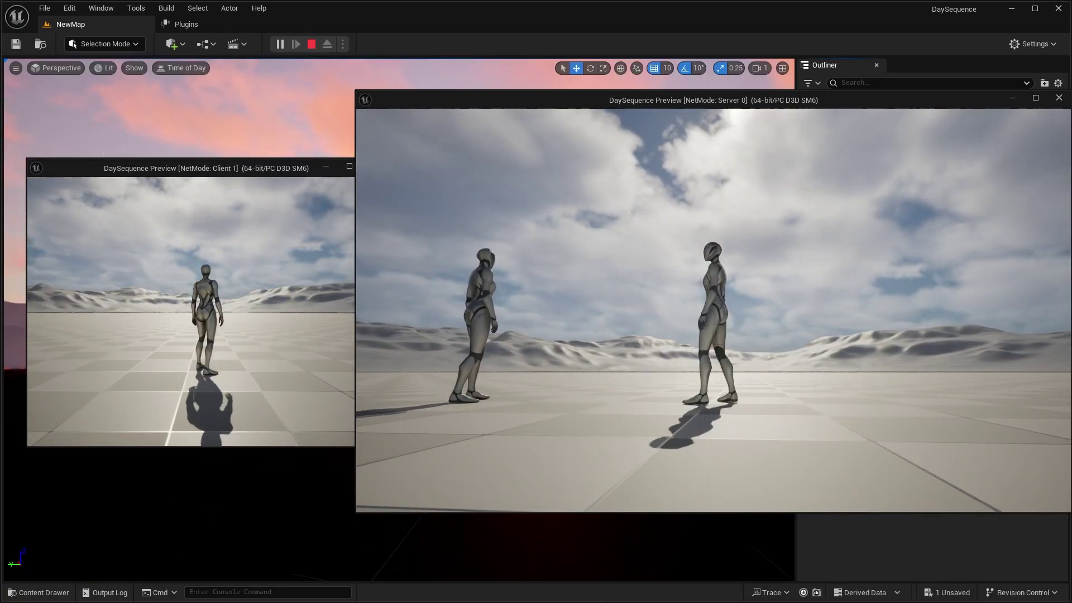
key(a)
key(s)
key(w)
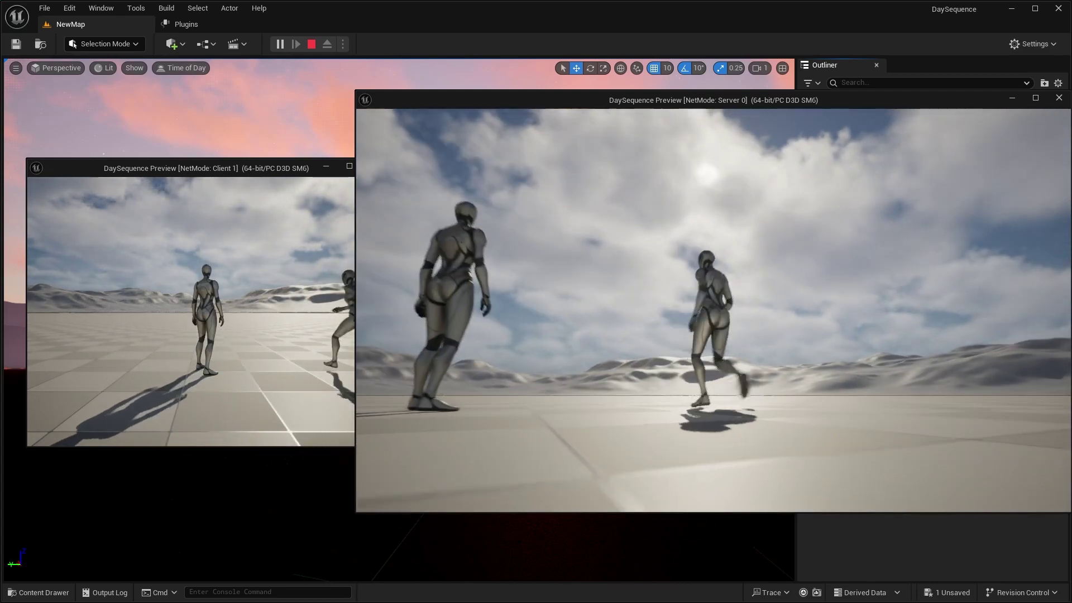
key(s)
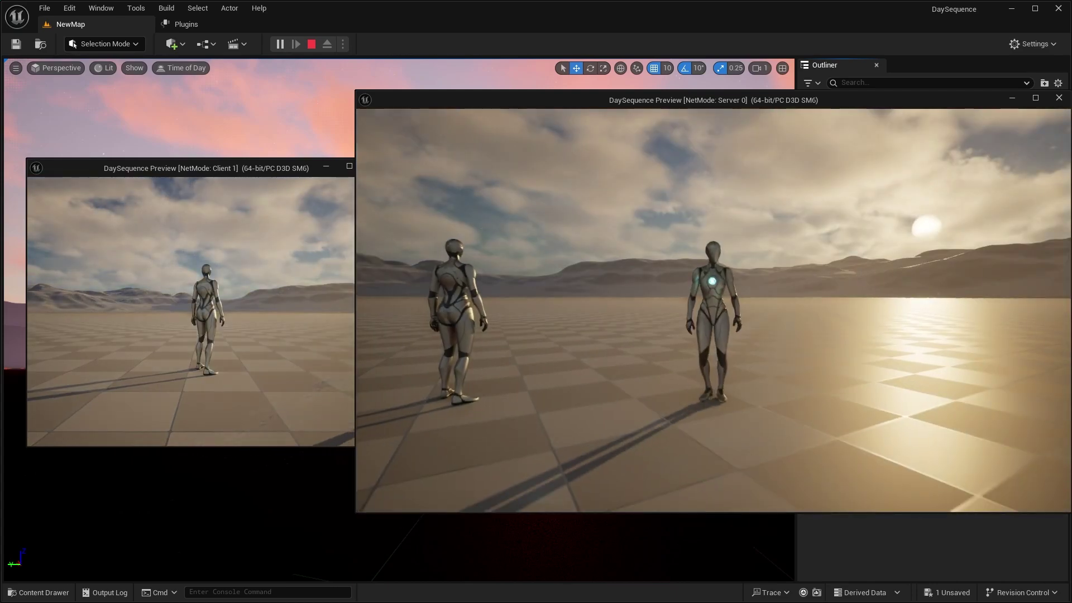
key(w)
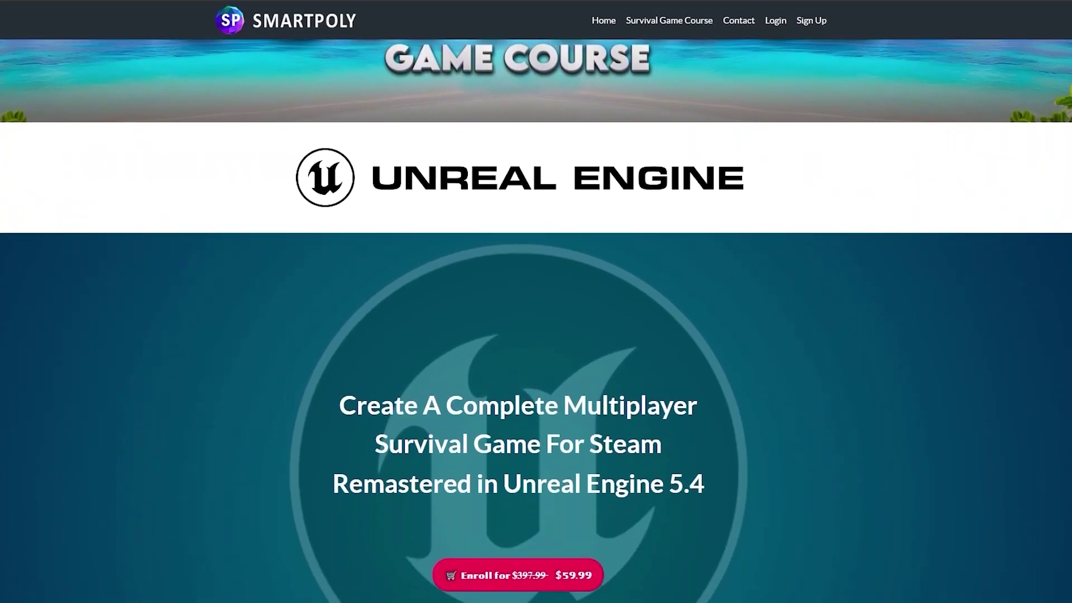
Switch to the SmartPoly website and look through the feature sections of the multiplayer survival game course page
scroll(536, 334, down, 8)
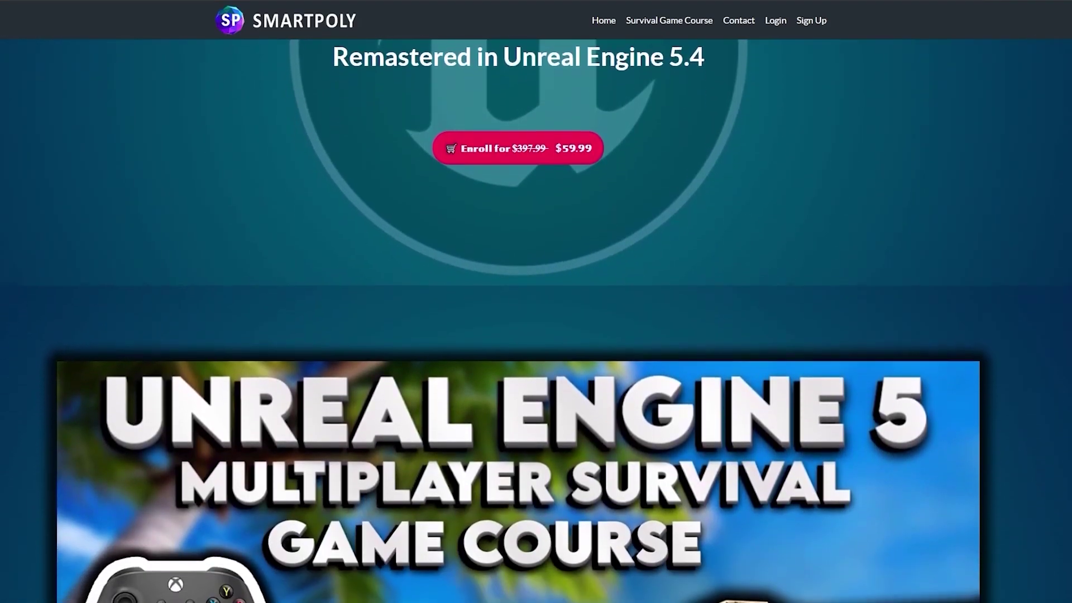
scroll(536, 334, down, 6)
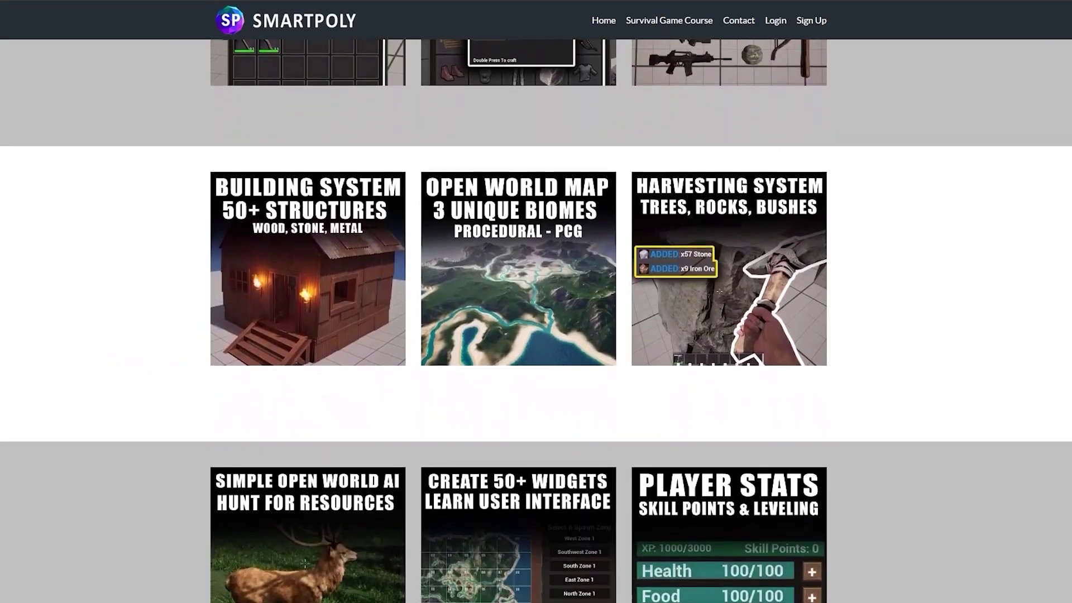
scroll(536, 335, down, 8)
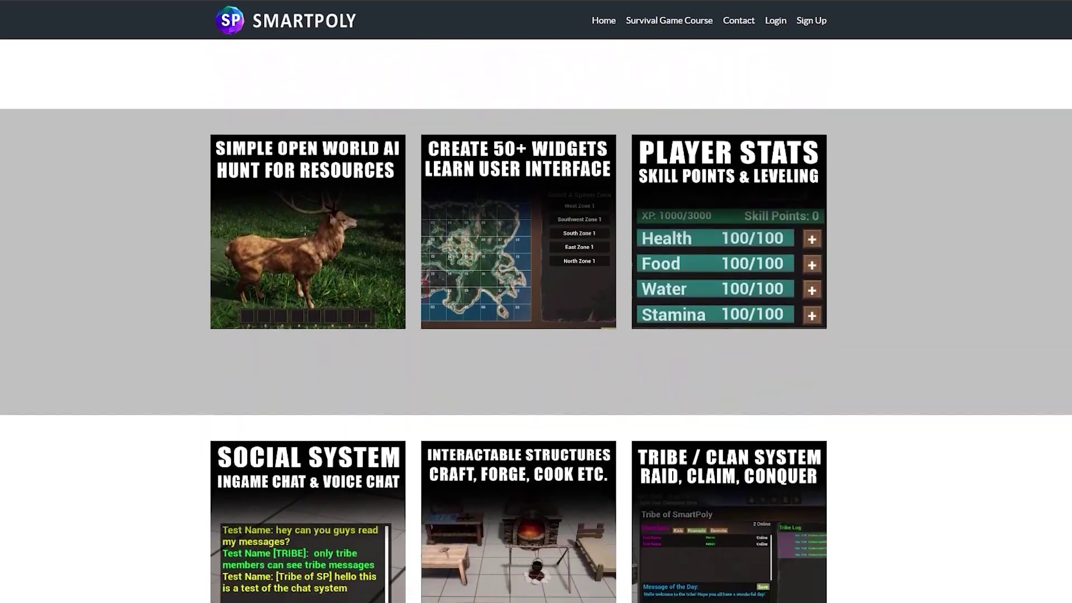
scroll(536, 335, down, 4)
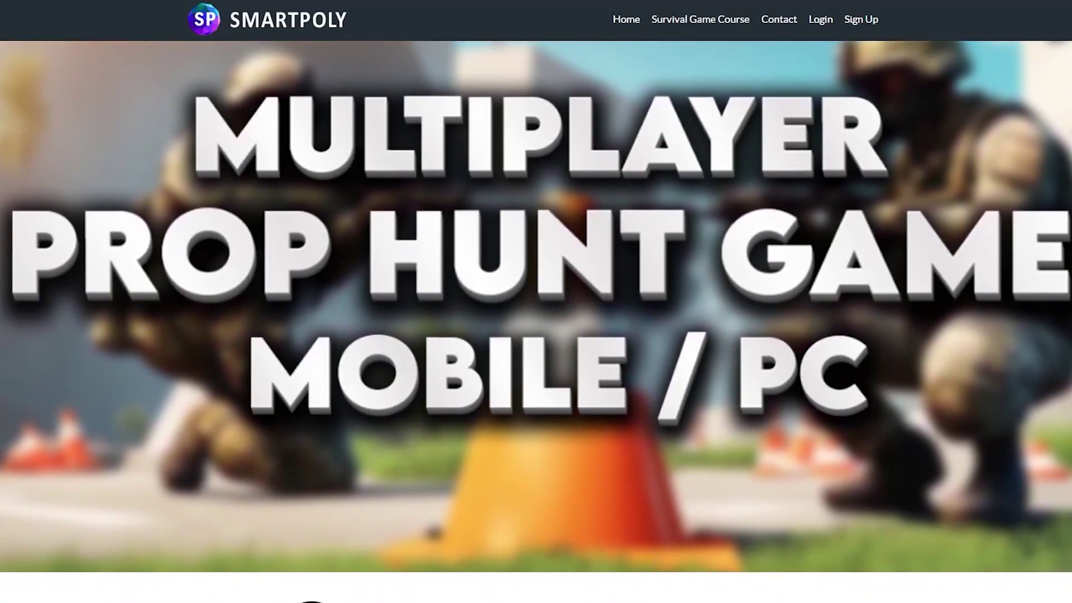
Look through the multiplayer Prop Hunt game course page, from its introduction to the main menu and join/host sections
scroll(535, 335, down, 10)
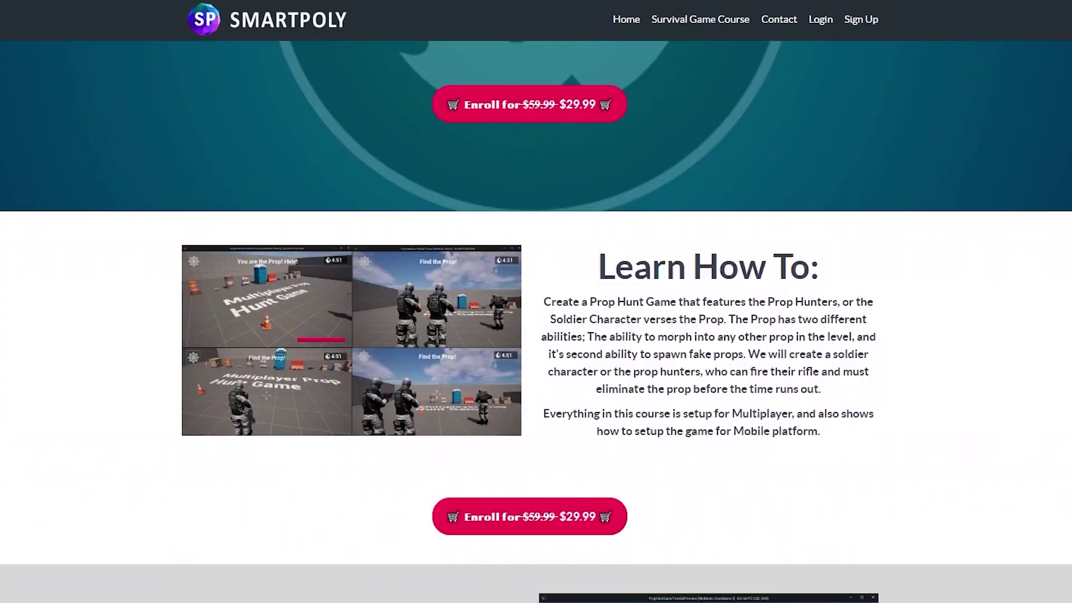
scroll(536, 335, down, 5)
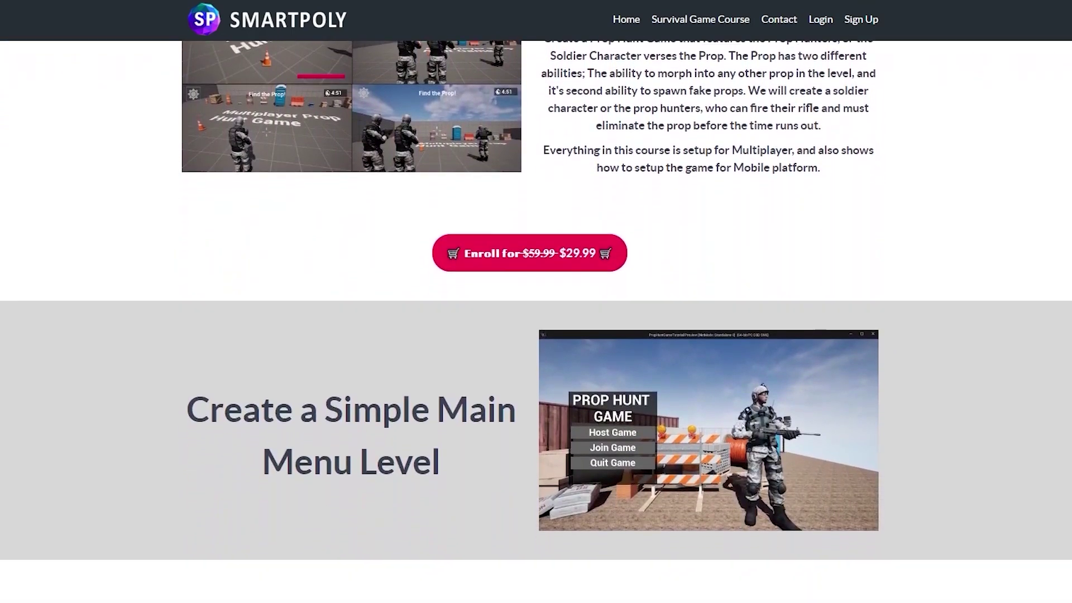
scroll(536, 335, down, 5)
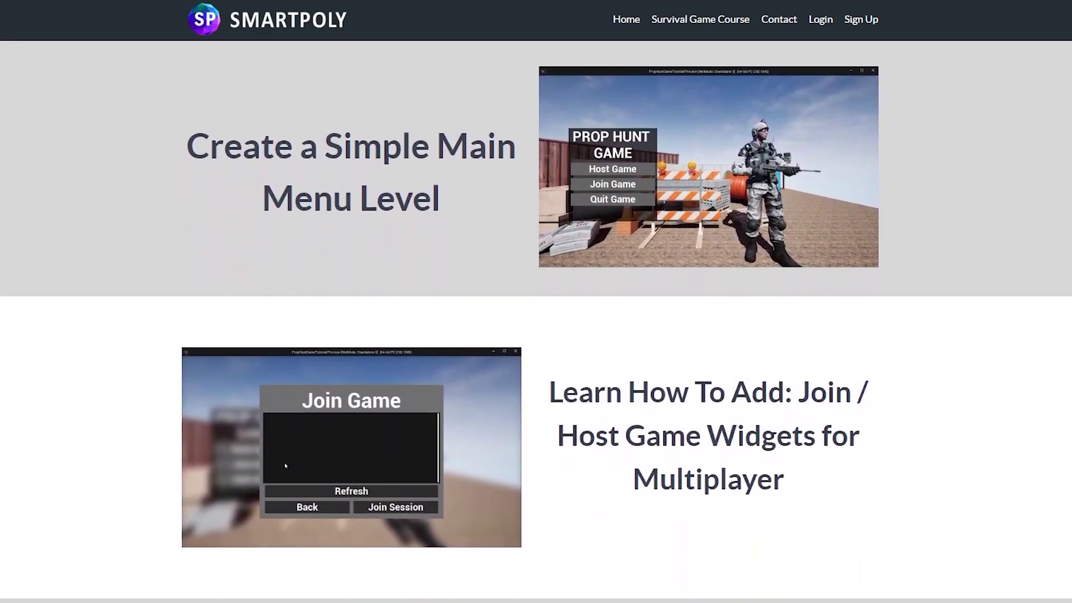
scroll(535, 335, down, 2)
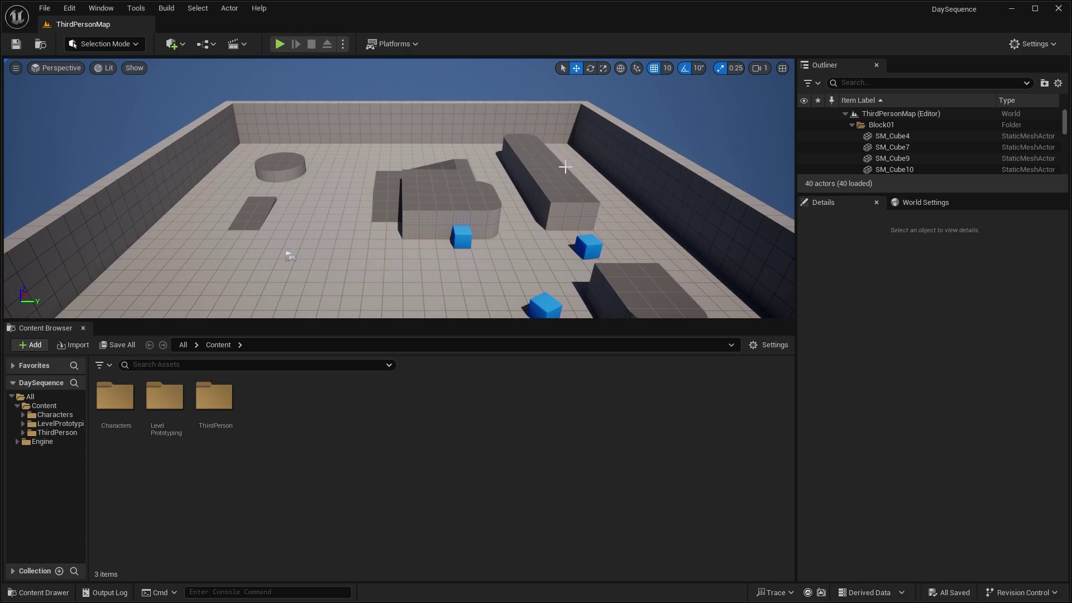
right_drag(565, 167, 495, 182)
right_drag(534, 232, 559, 233)
right_drag(357, 208, 325, 207)
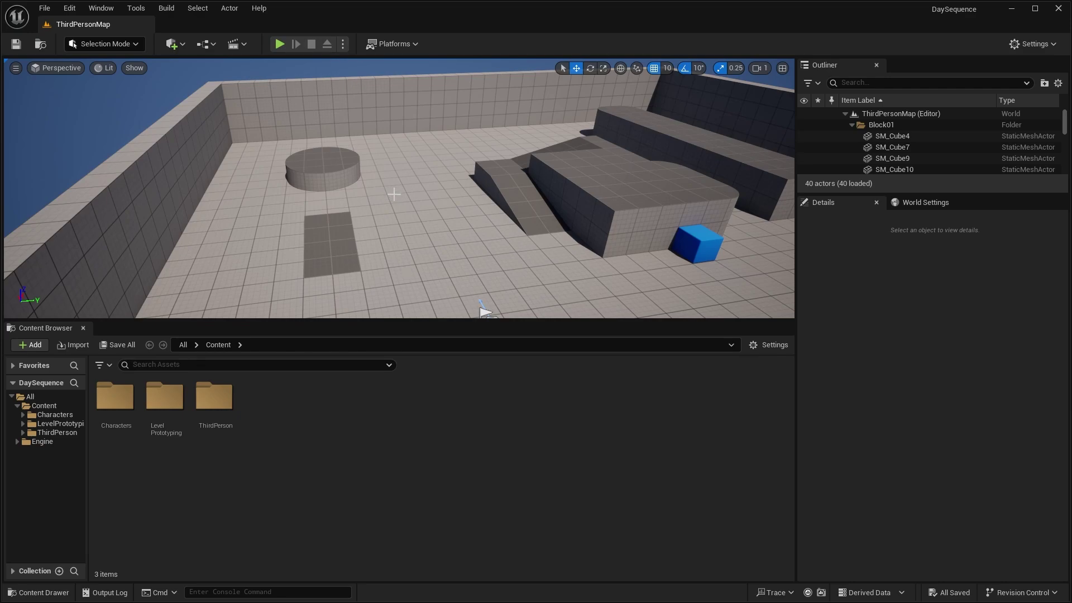
key(d)
right_drag(401, 194, 412, 194)
Enable the experimental DaySequence plugin and restart the Unreal Editor to apply it
click(68, 8)
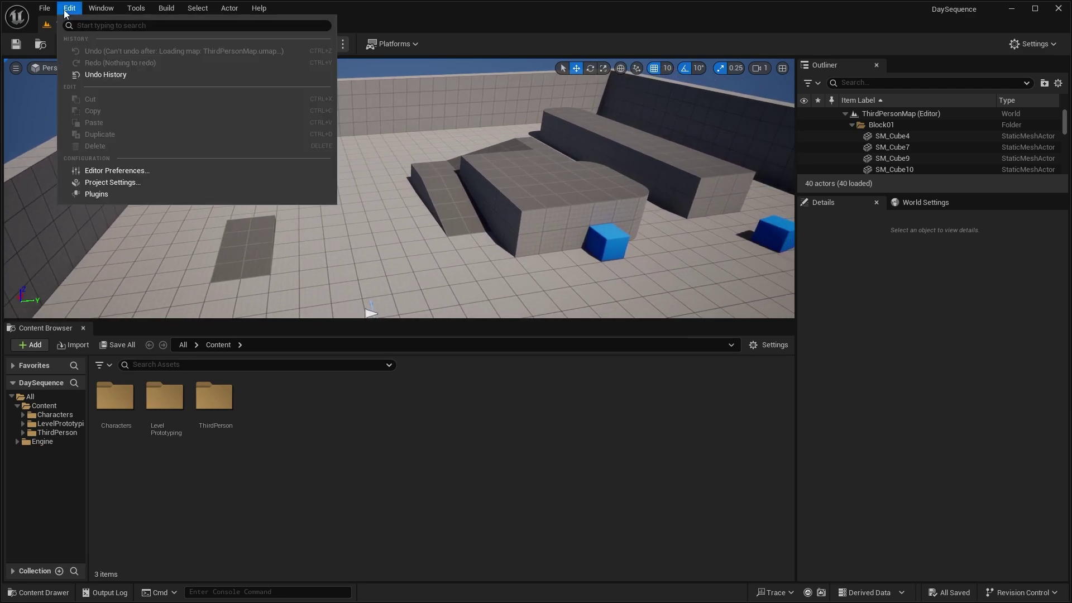
click(114, 196)
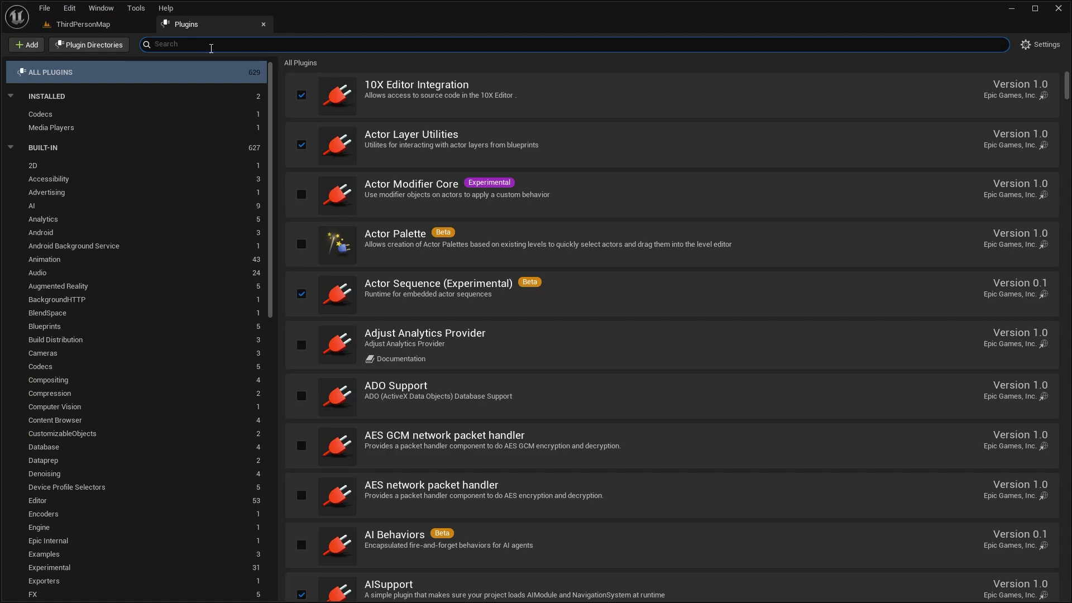
click(211, 48)
text(dayse)
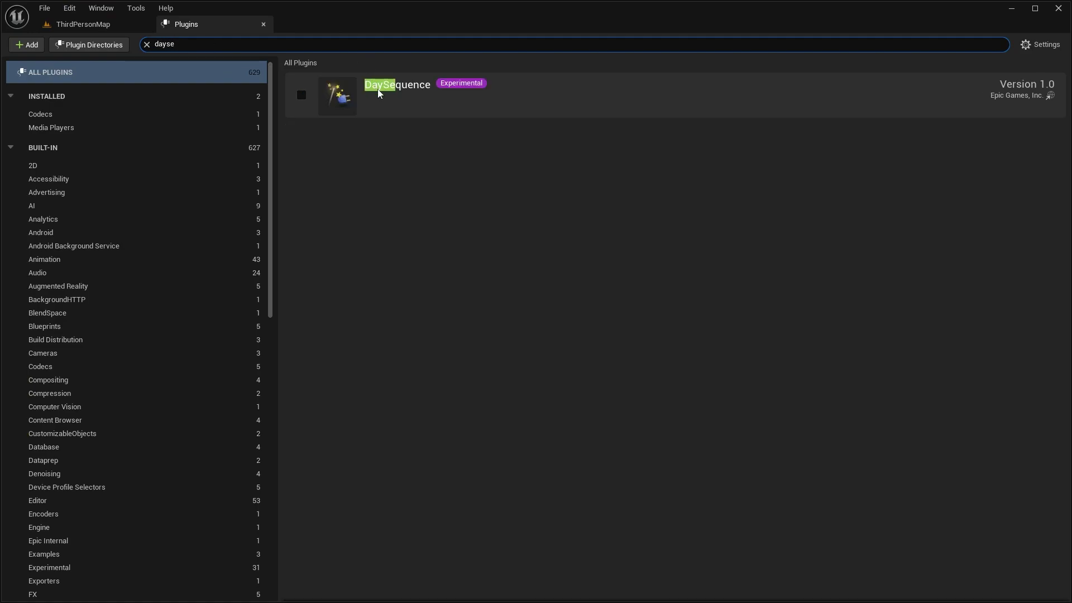
click(302, 95)
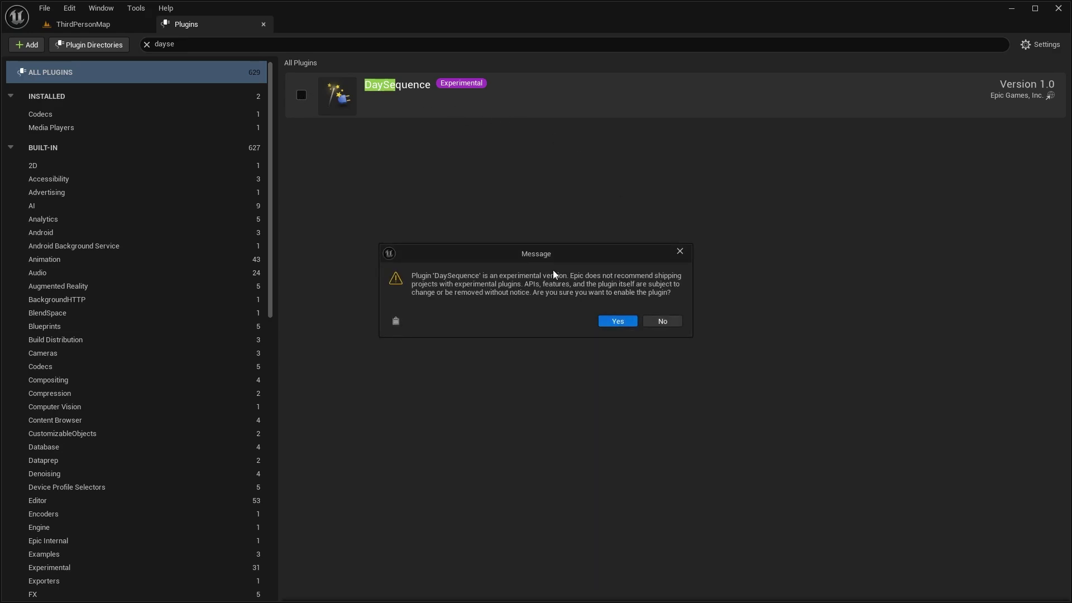
click(618, 320)
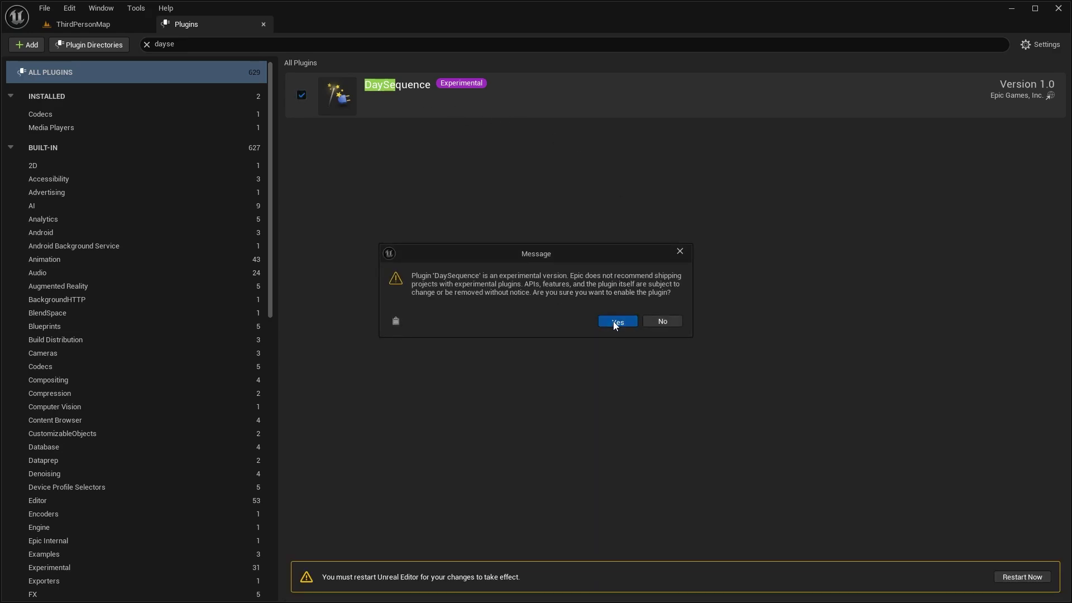
click(1021, 580)
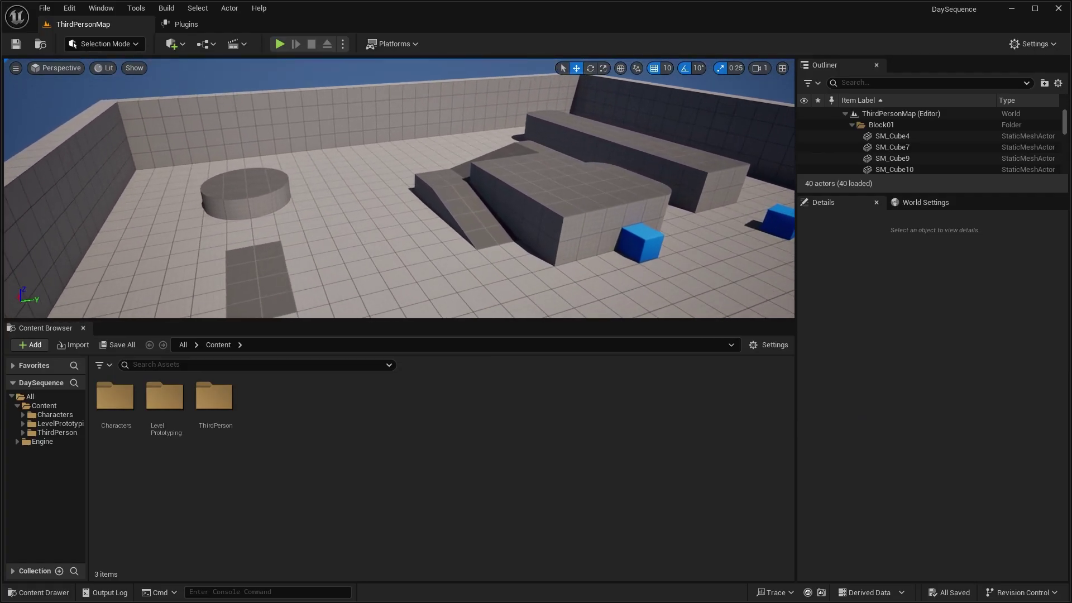
Create a new level from the Open World template
right_drag(652, 124, 622, 125)
click(44, 9)
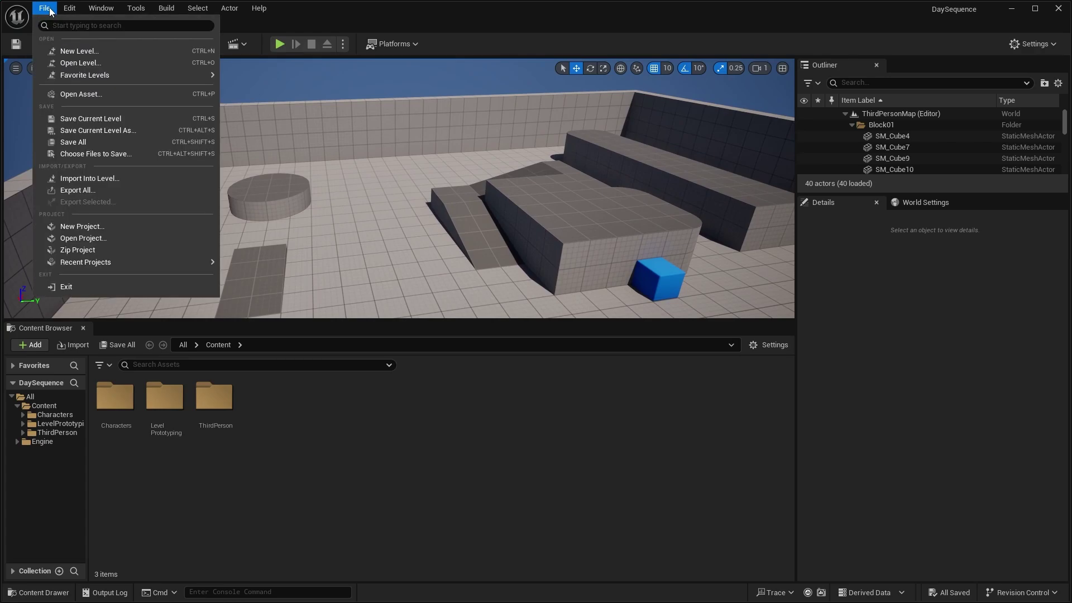
click(81, 52)
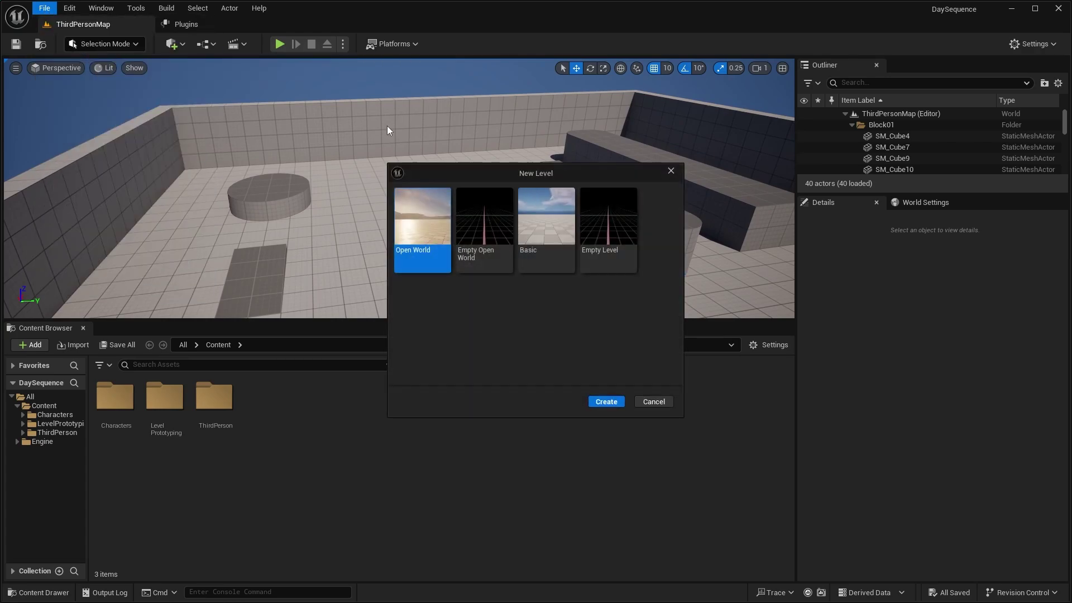
click(606, 402)
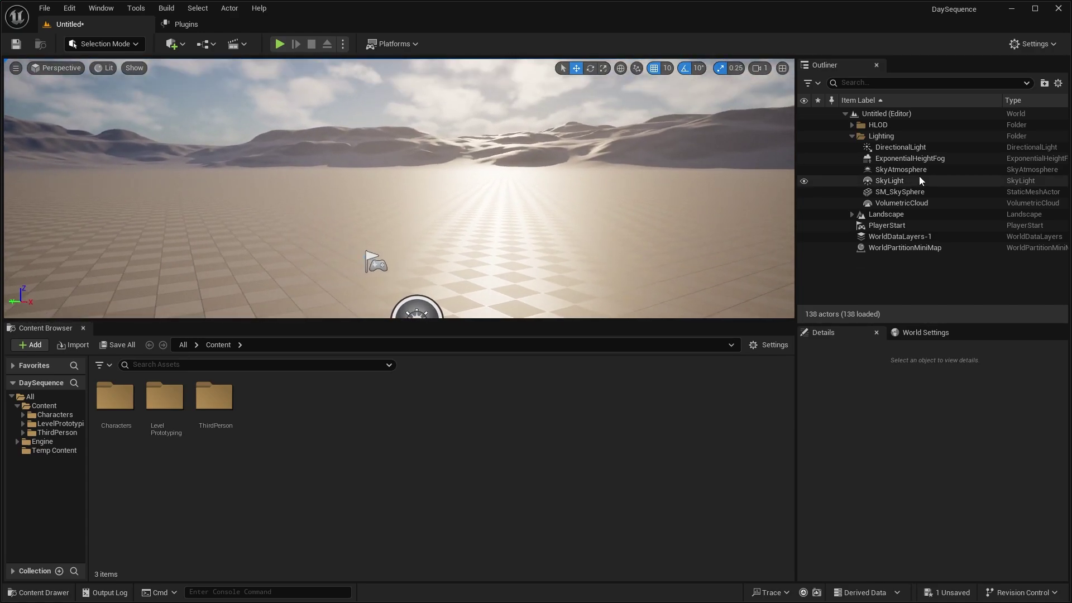
Delete all actors in the Lighting folder, from DirectionalLight to VolumetricCloud, and save the level as NewMap in the Content folder
click(913, 151)
shift+click(913, 205)
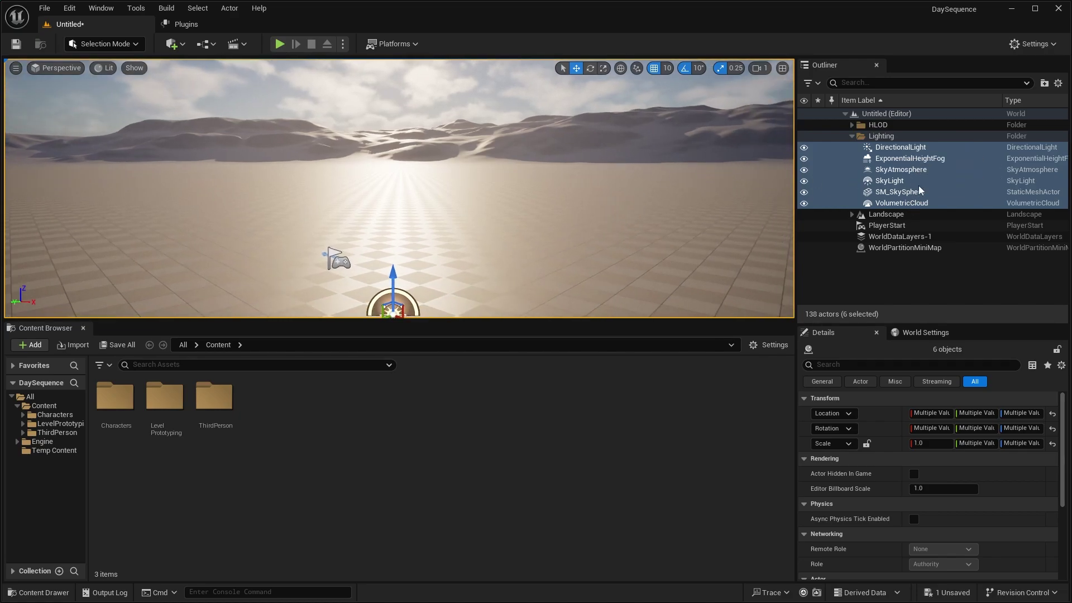
key(Delete)
click(16, 44)
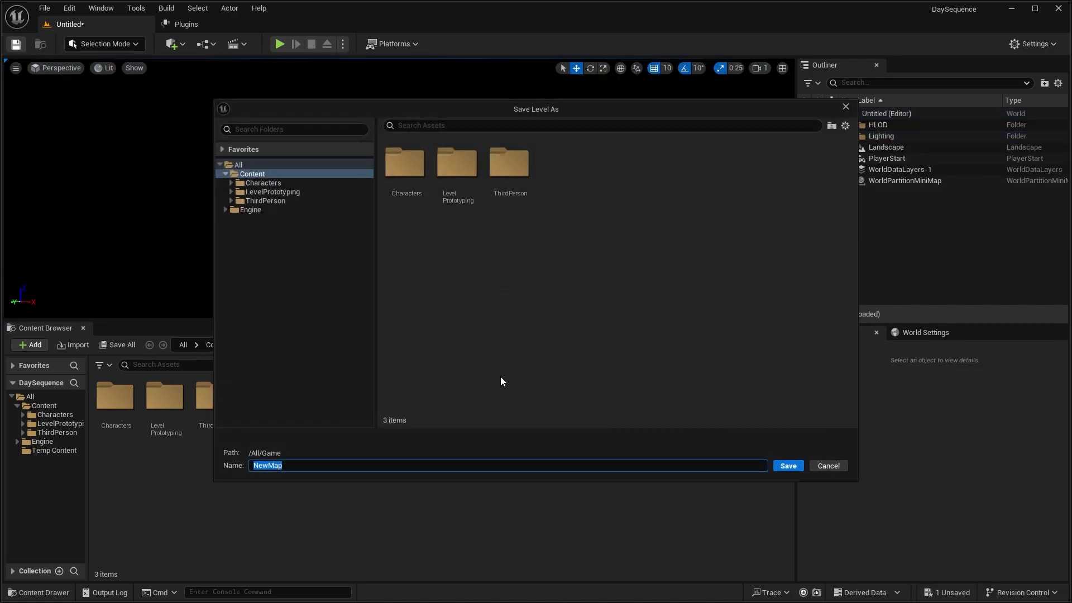
click(787, 466)
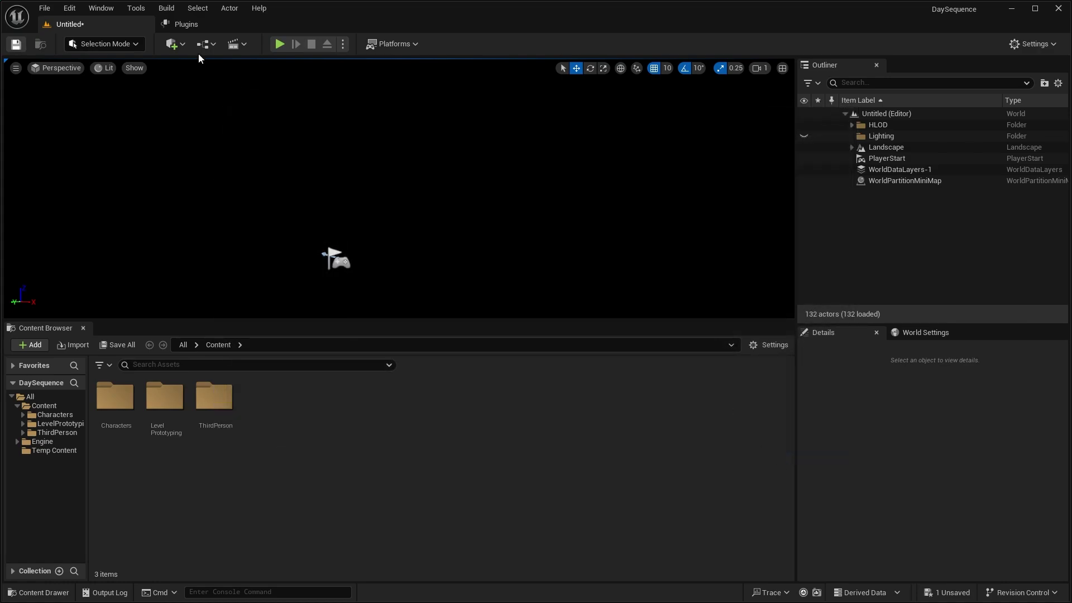
Add a Sun Moon Day Sequence Actor to the level
click(181, 45)
mouse_move(231, 217)
mouse_move(226, 239)
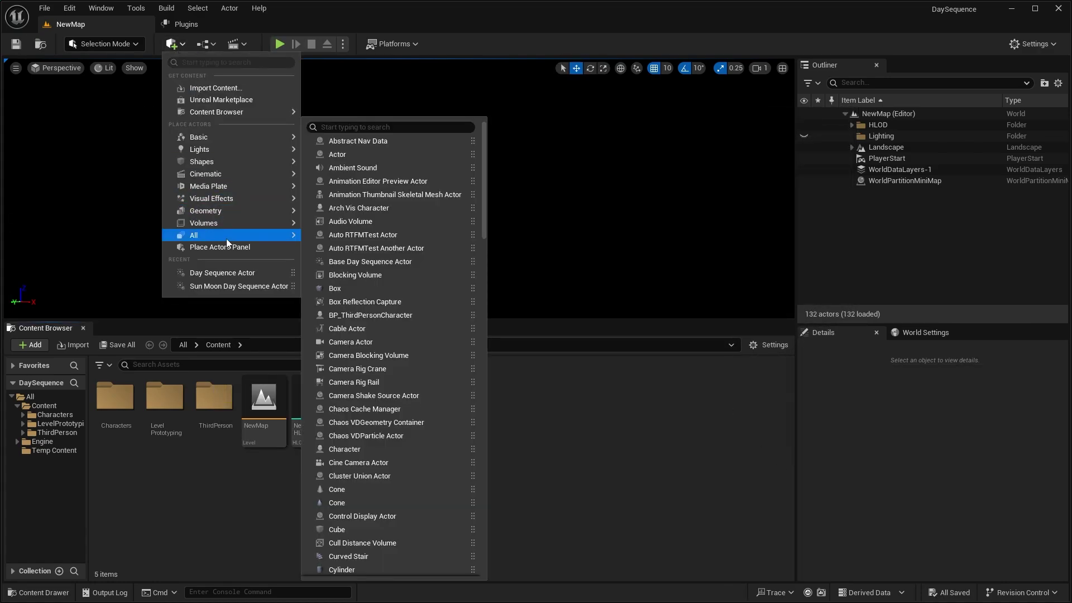
text(day se)
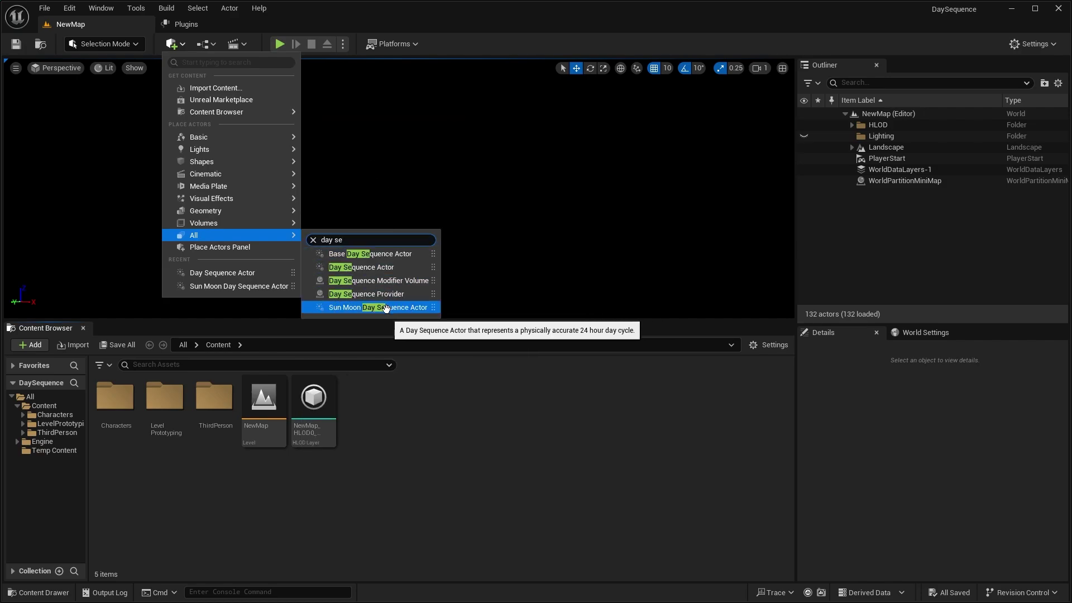
click(364, 308)
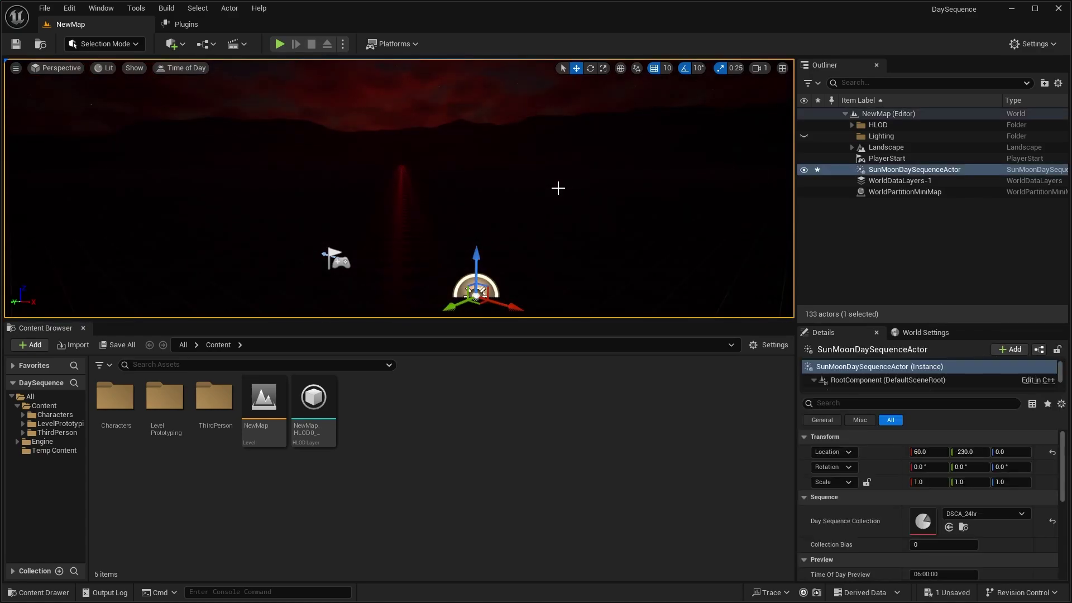
Reset the SunMoonDaySequenceActor's location to 0, 0, 0
right_drag(557, 188, 286, 220)
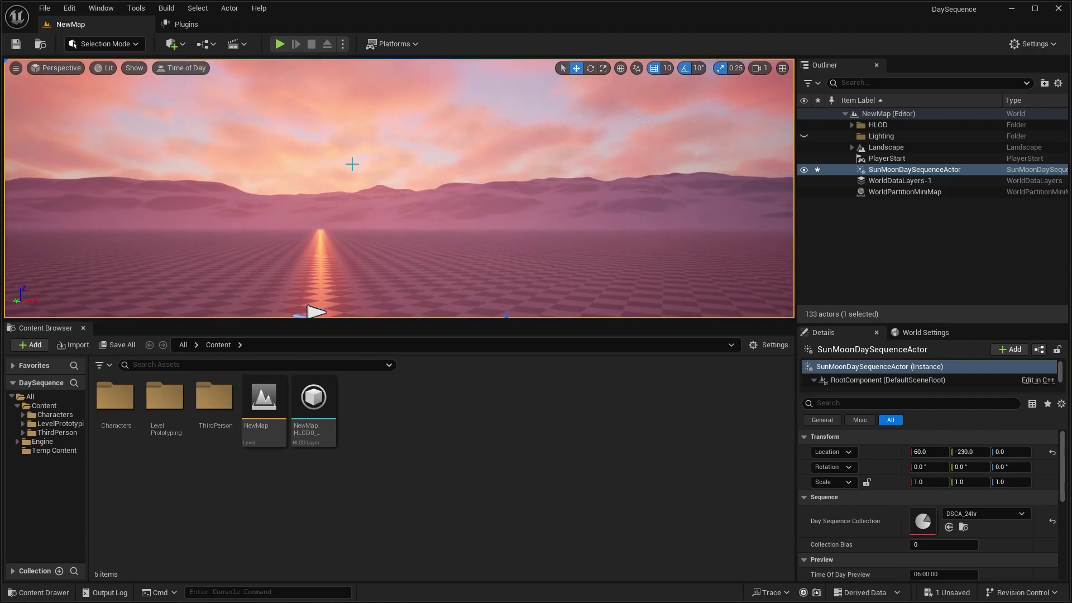
right_drag(352, 163, 378, 150)
right_drag(562, 185, 549, 222)
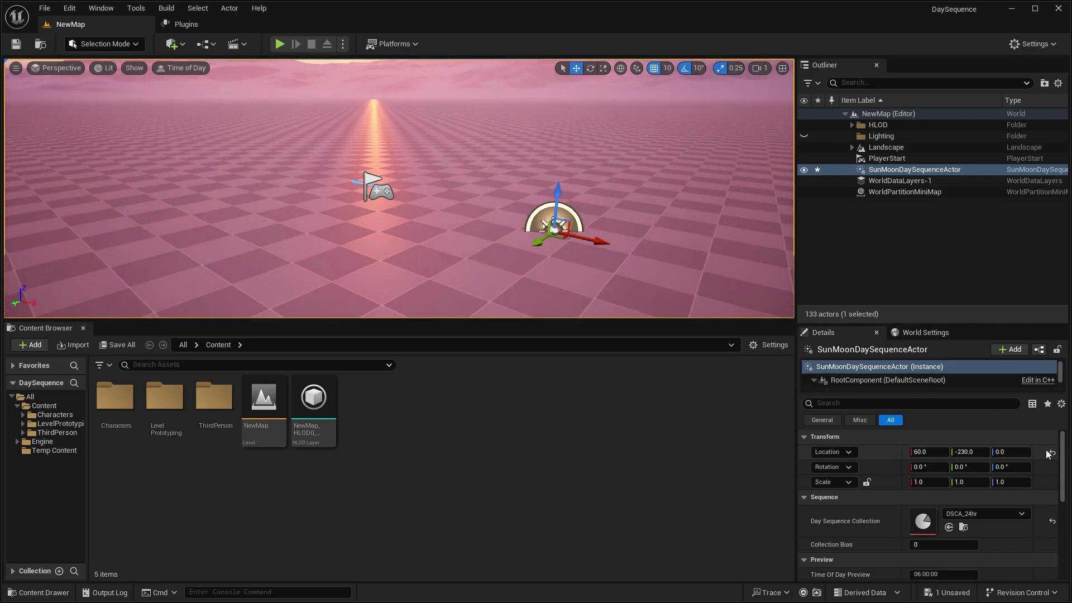
click(1050, 453)
right_drag(487, 252, 173, 298)
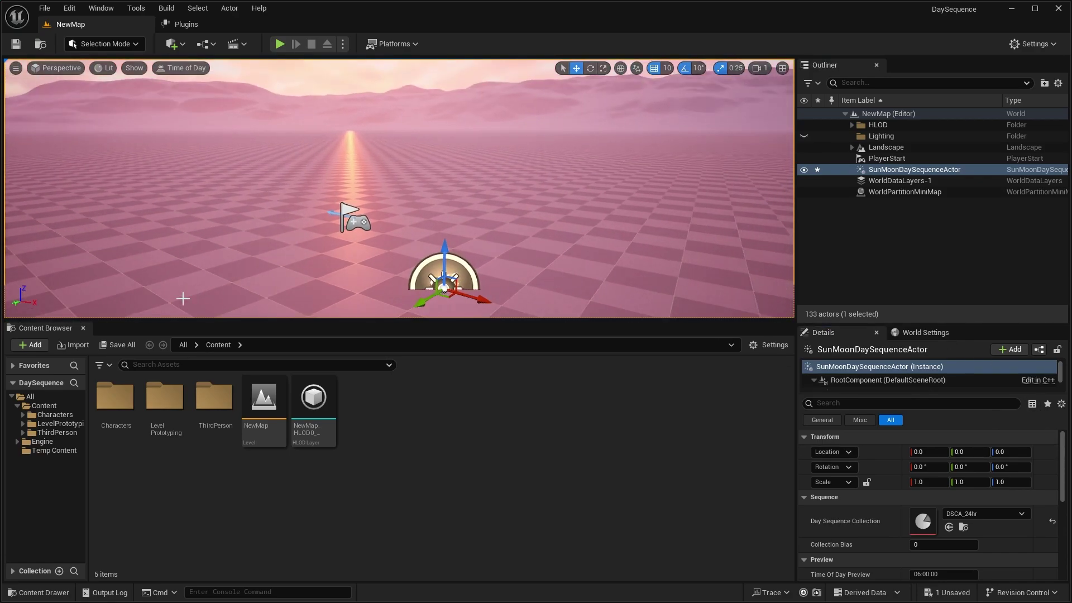
Close the Content Browser and enlarge the details area and component list of the SunMoonDaySequenceActor
click(82, 328)
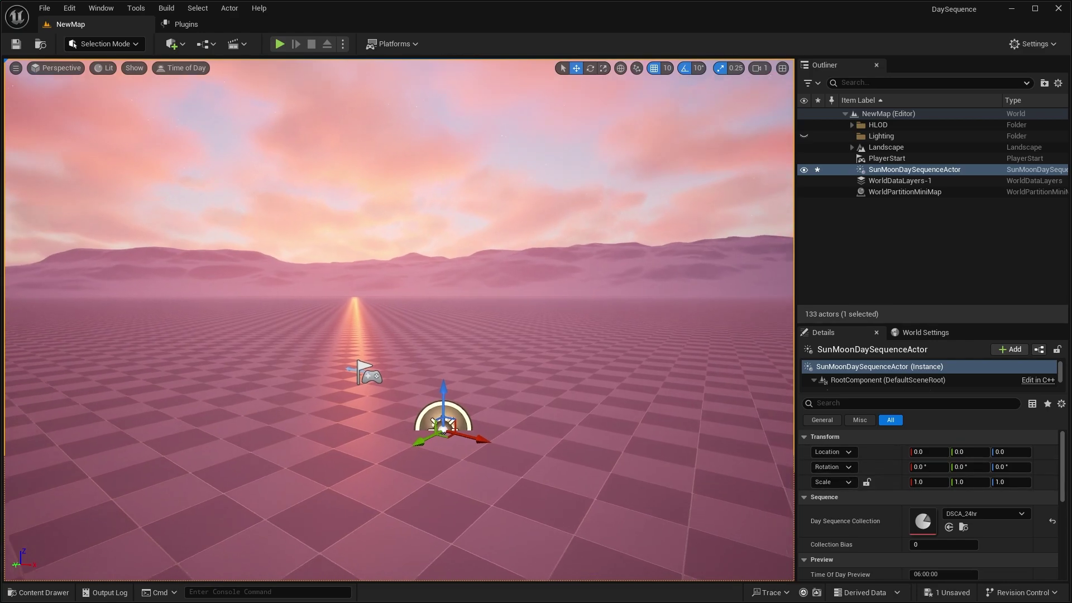
drag(848, 323, 859, 195)
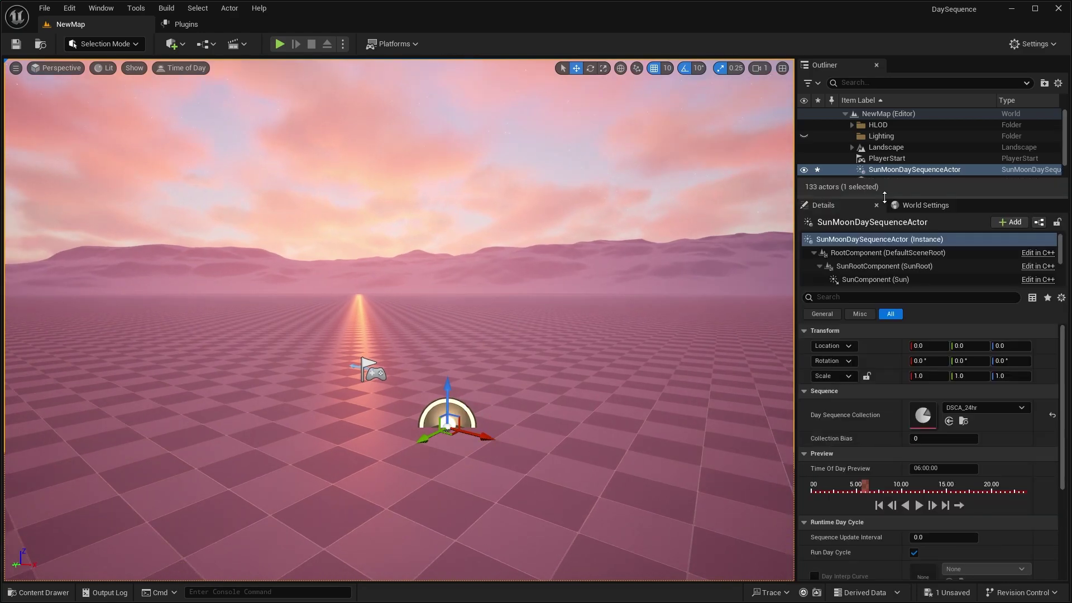
right_drag(687, 262, 697, 310)
drag(916, 288, 915, 336)
scroll(881, 309, down, 1)
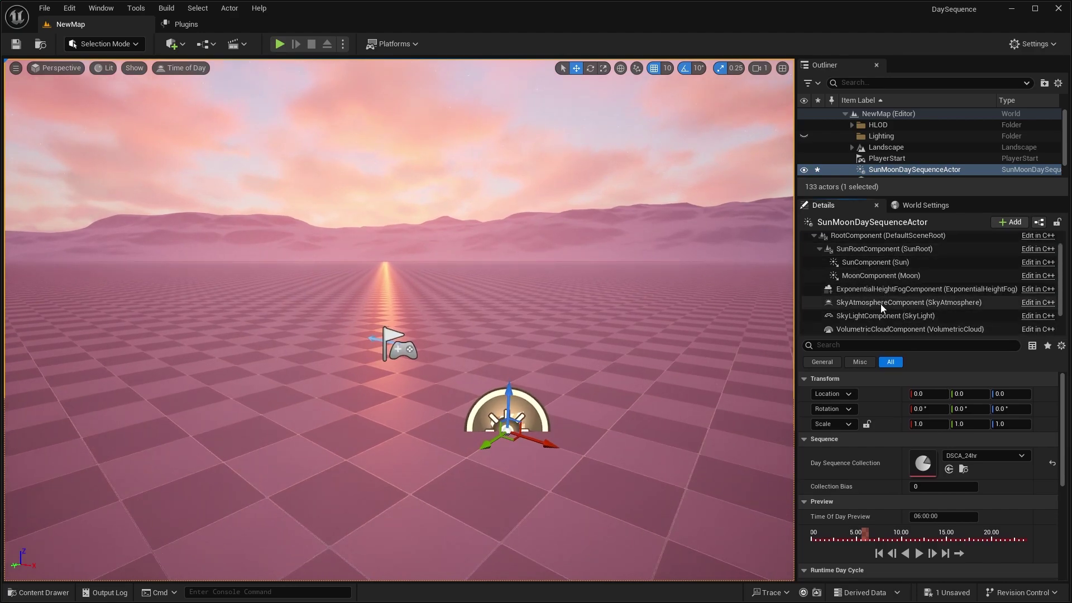
Inspect the SunMoonDaySequenceActor's sun, moon, height fog, sky atmosphere, sky light and volumetric cloud components one after another
click(879, 262)
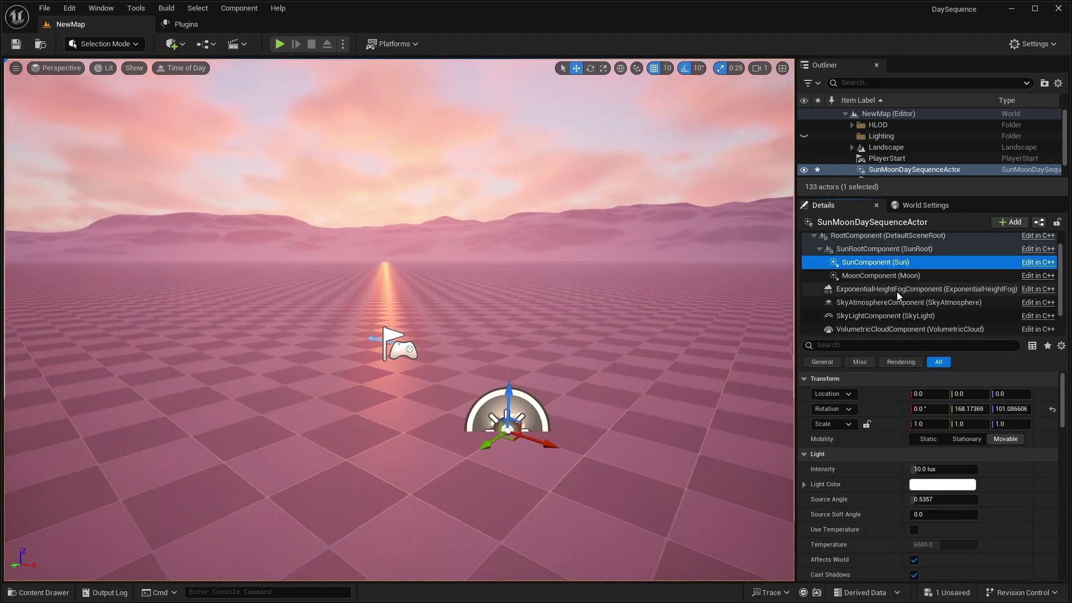
click(886, 274)
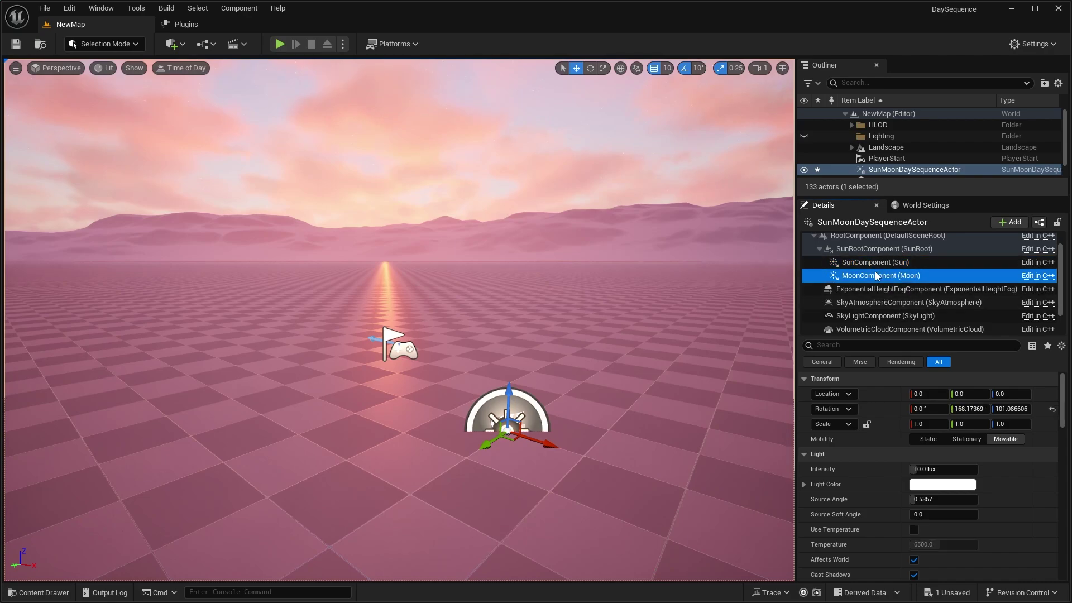
click(877, 290)
click(883, 303)
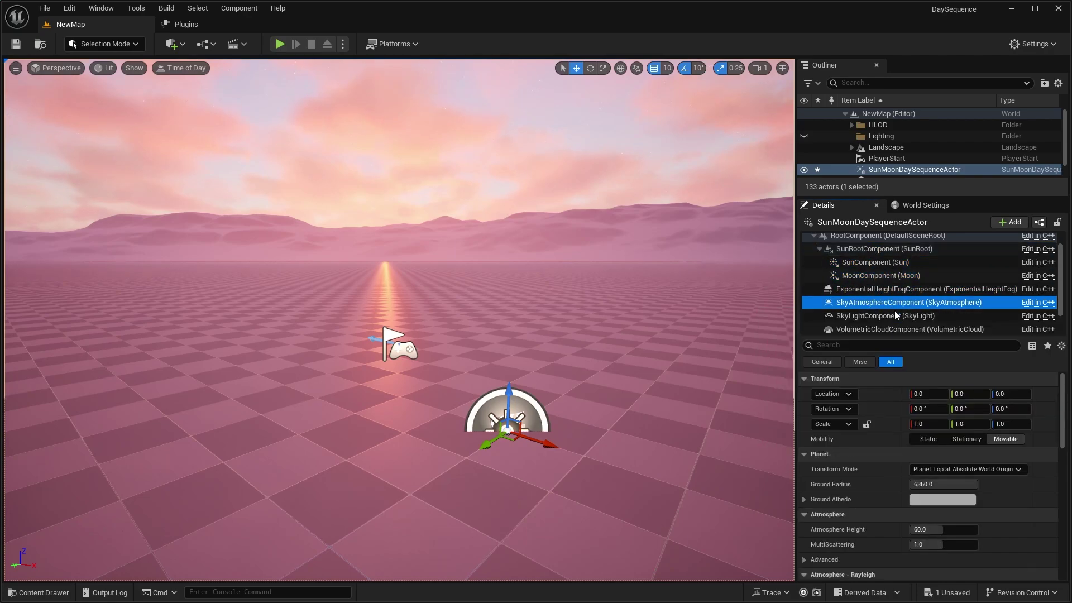
click(892, 316)
click(892, 326)
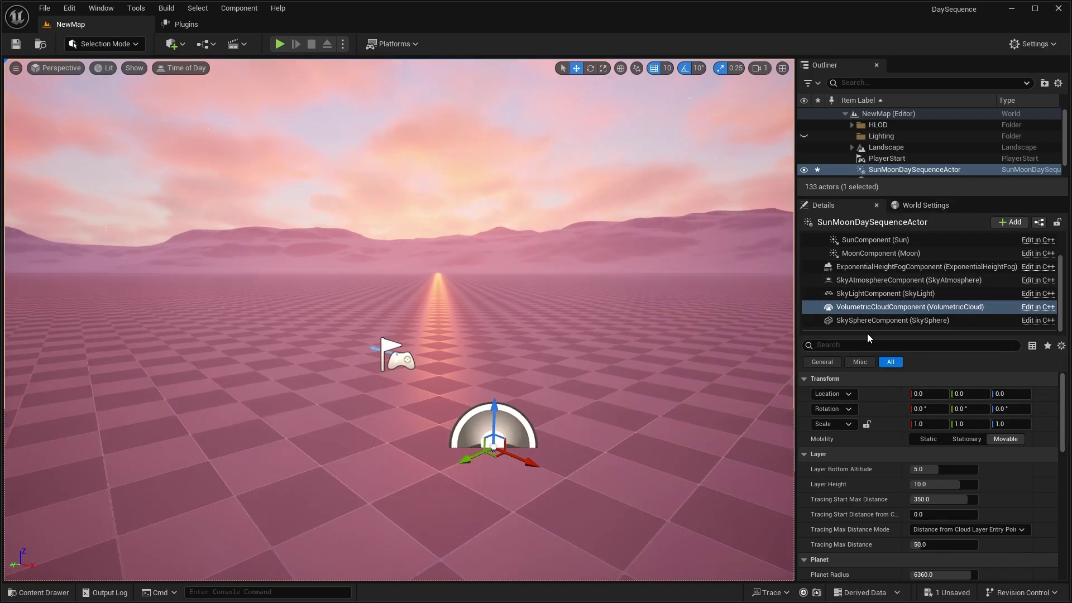
Reselect the SunMoonDaySequenceActor and scrub its time-of-day preview through the day and back to about 5:00
drag(866, 333, 866, 299)
click(896, 172)
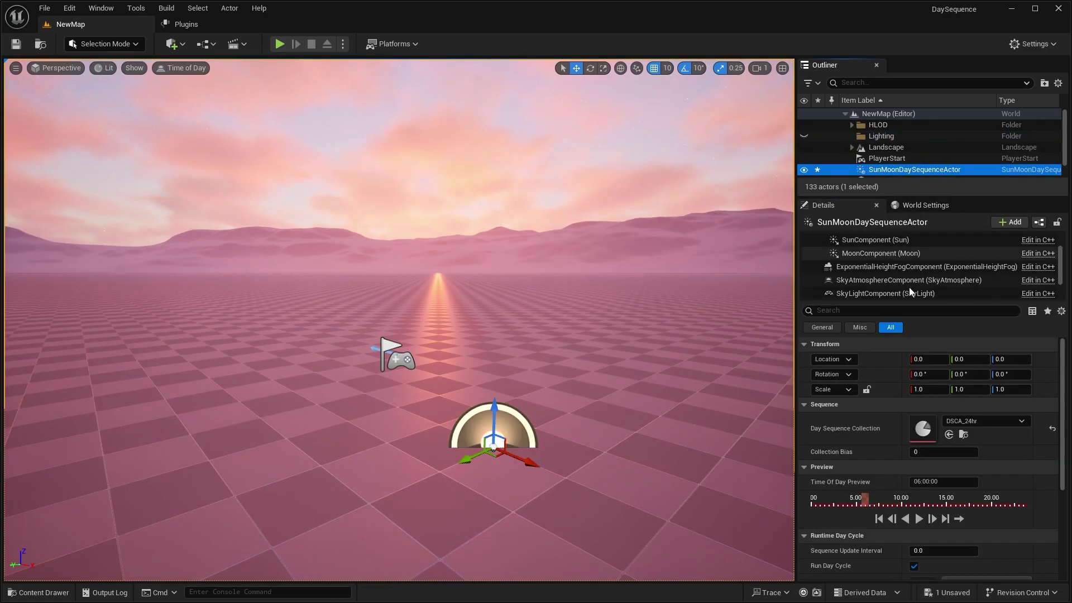
scroll(918, 402, down, 1)
scroll(893, 425, down, 1)
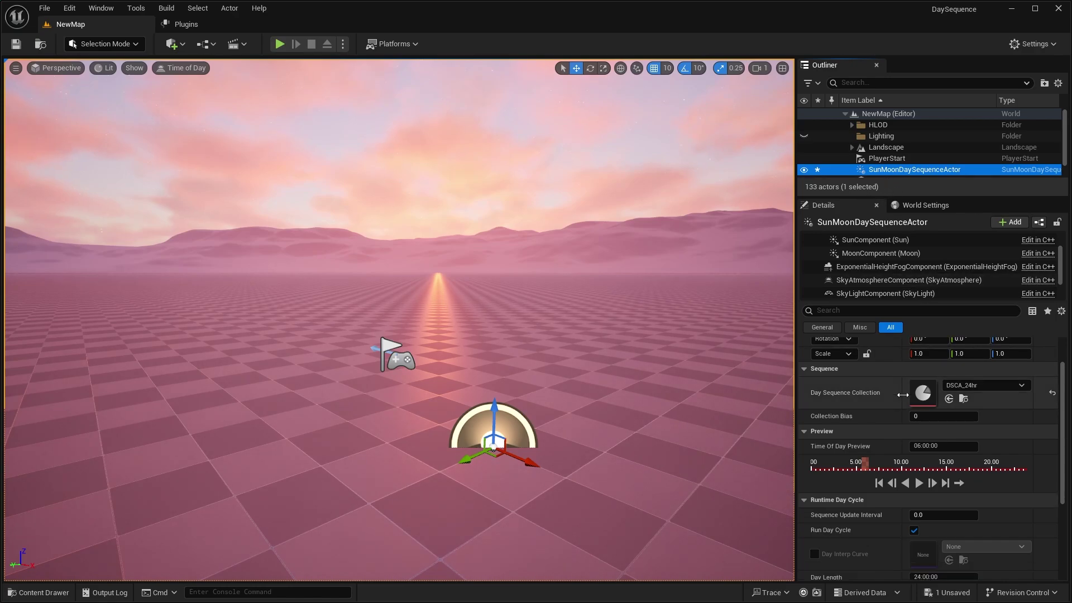
mouse_move(865, 465)
mouse_down()
mouse_move(944, 469)
mouse_move(847, 468)
mouse_move(921, 468)
mouse_up()
right_drag(569, 346, 480, 307)
mouse_move(922, 466)
mouse_down()
mouse_move(856, 470)
mouse_move(988, 467)
mouse_up()
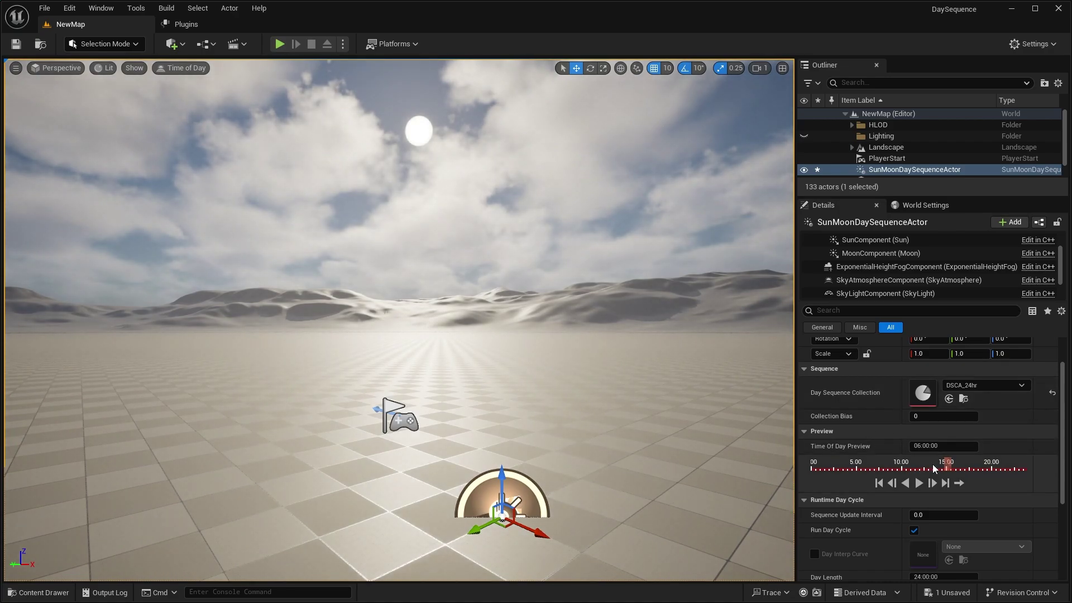
drag(932, 463, 857, 463)
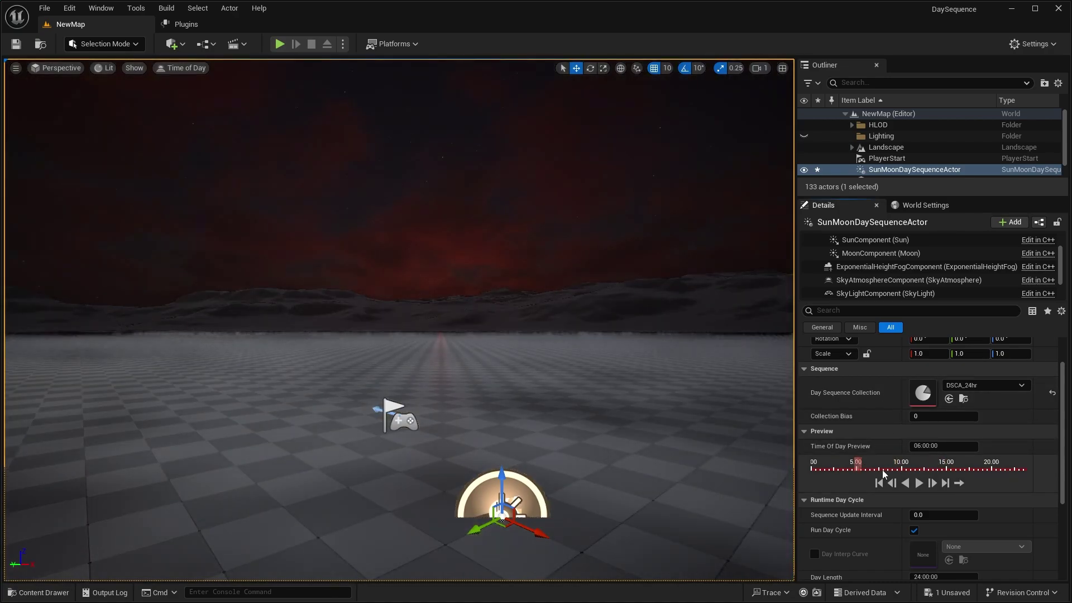
Play the time-of-day preview, look around the sky, review the runtime day cycle settings and pause the preview
click(920, 483)
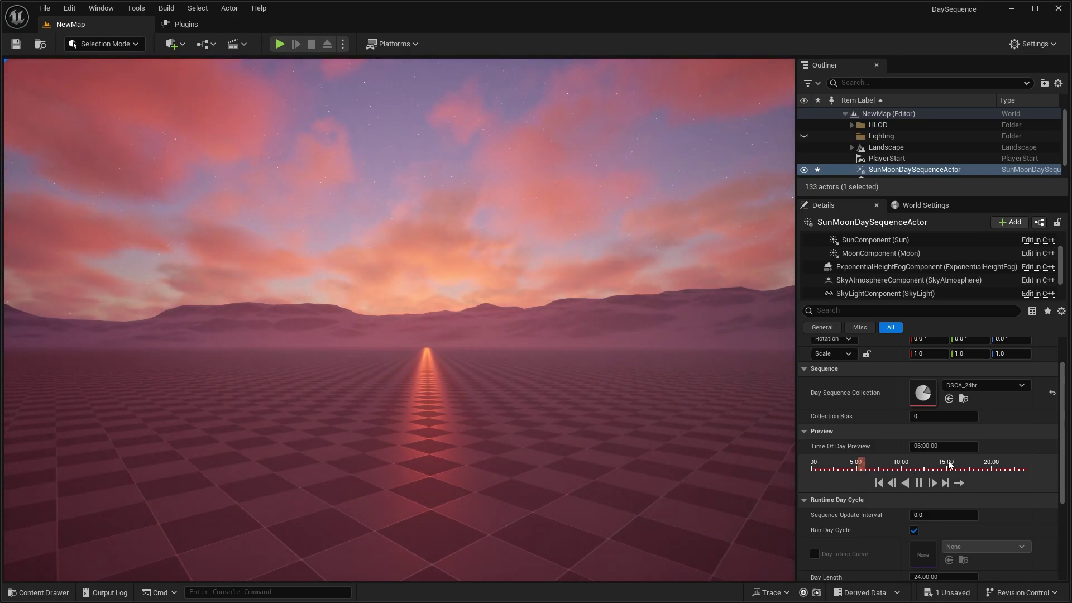
right_drag(466, 310, 467, 297)
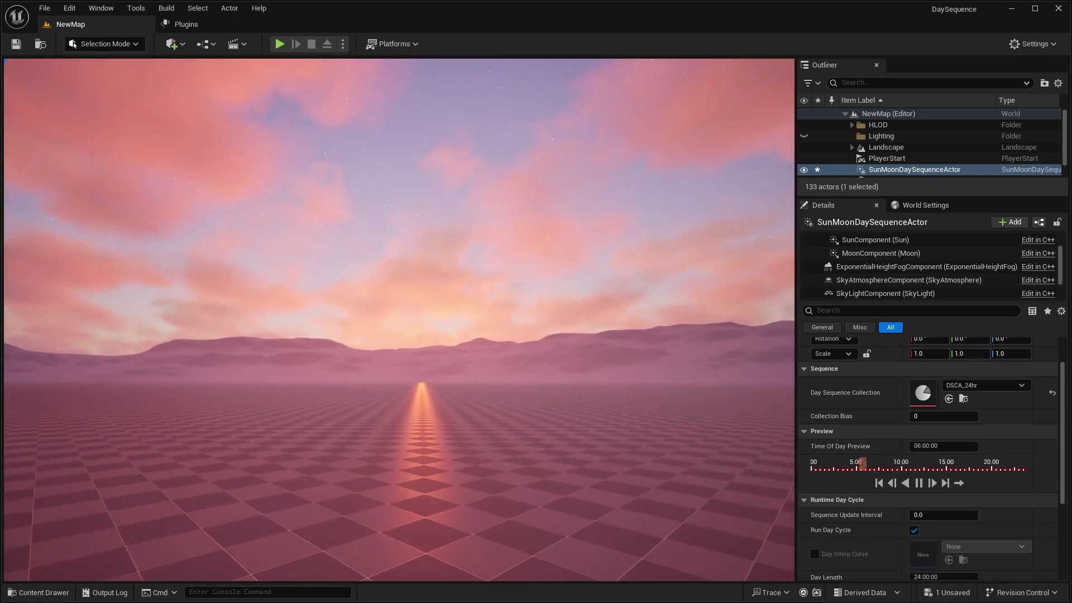
scroll(854, 497, down, 5)
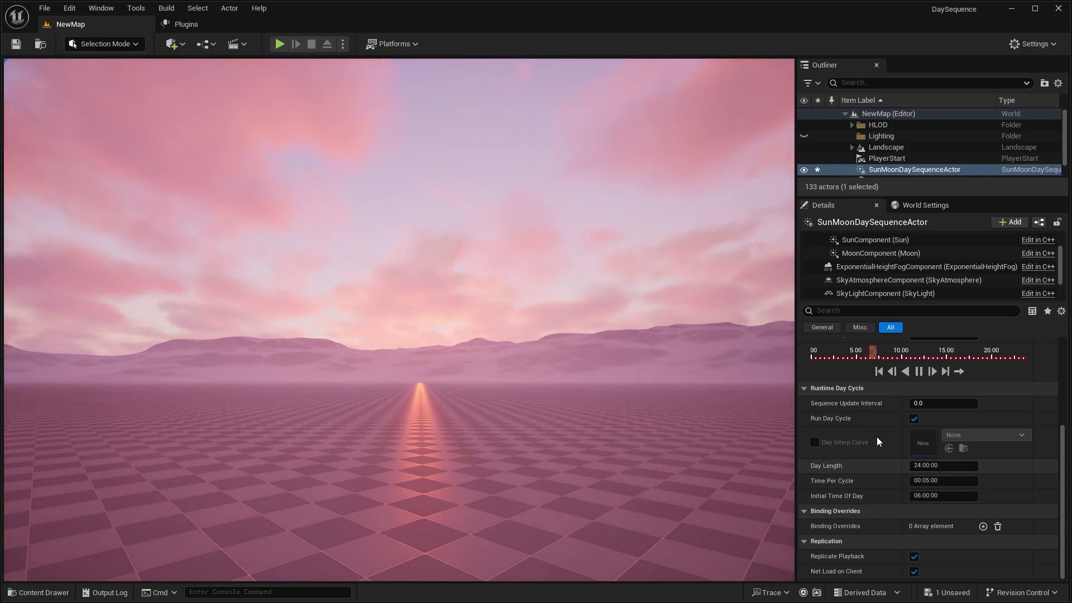
right_drag(779, 410, 863, 396)
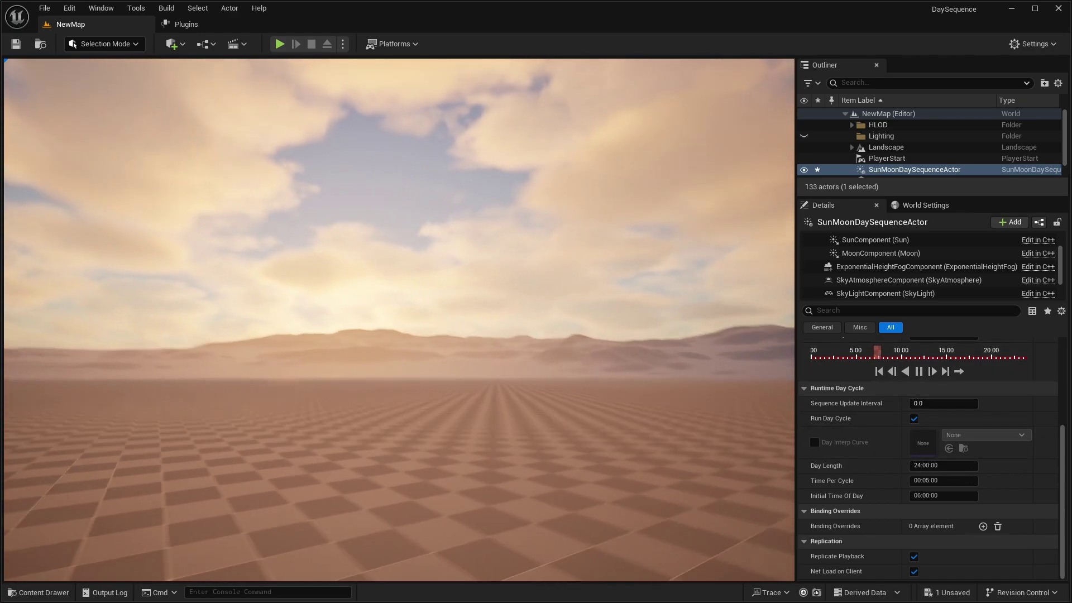
mouse_move(670, 358)
right_down()
mouse_move(871, 362)
mouse_move(1021, 332)
right_up()
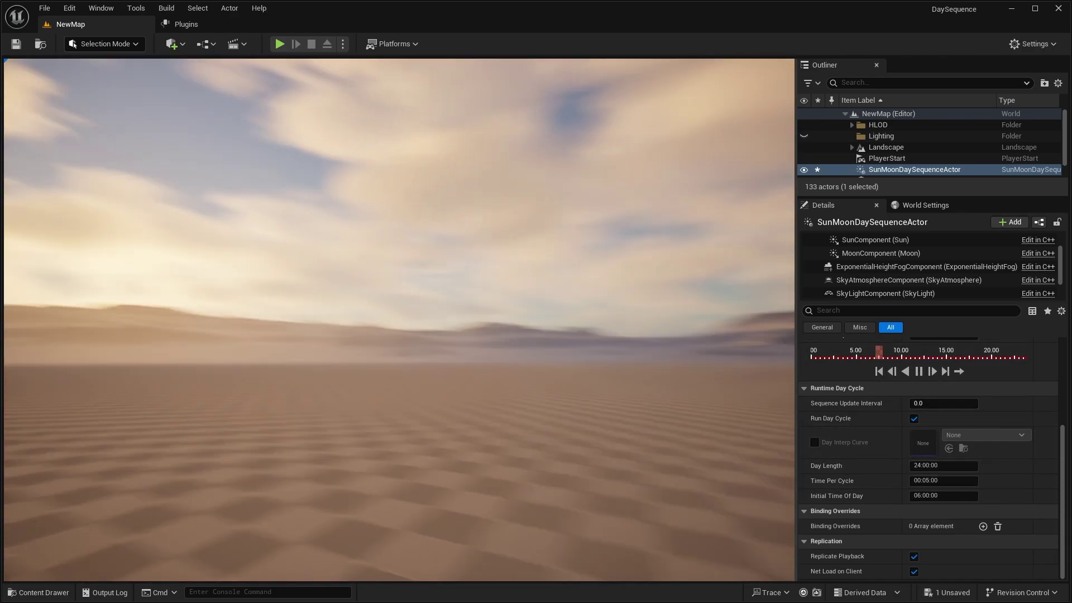
right_drag(379, 263, 391, 259)
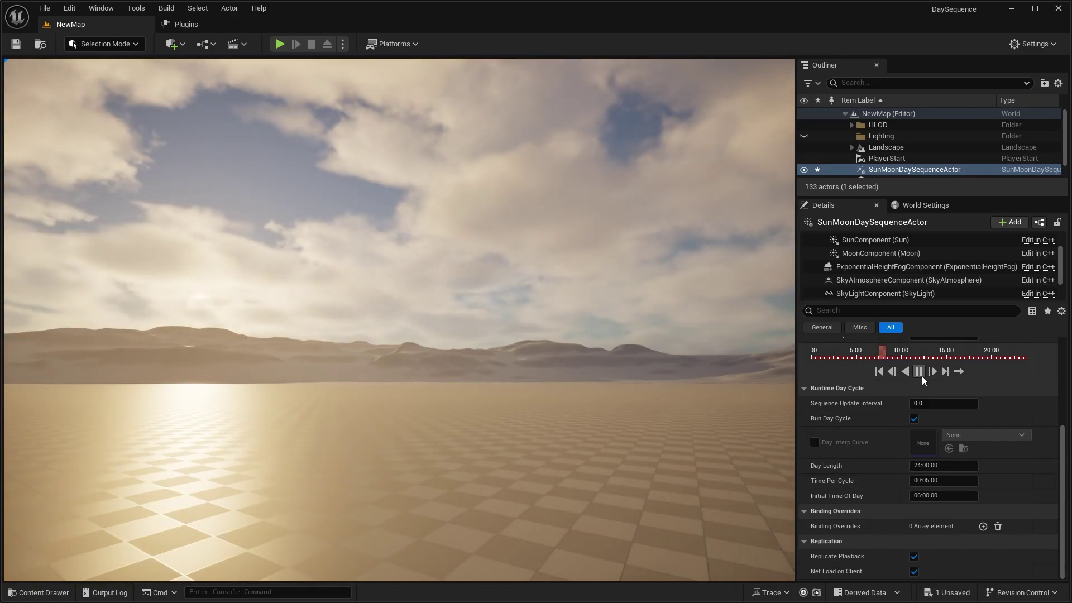
click(919, 372)
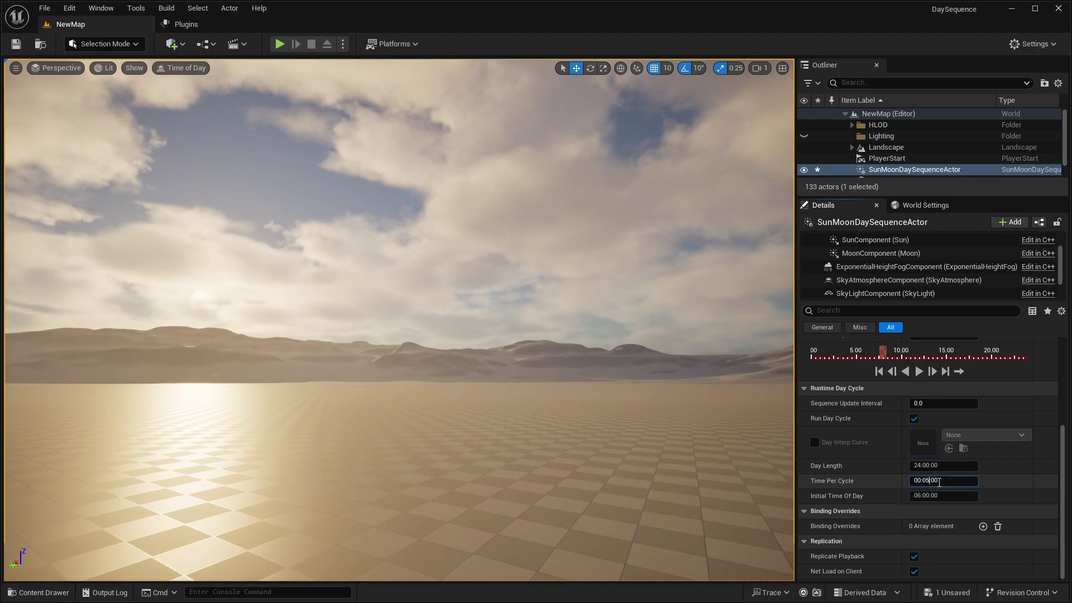
Set the actor's Time Per Cycle to 00:00:30
key(BackSpace)
text(0)
key(Right)
key(Right)
key(Right)
key(BackSpace)
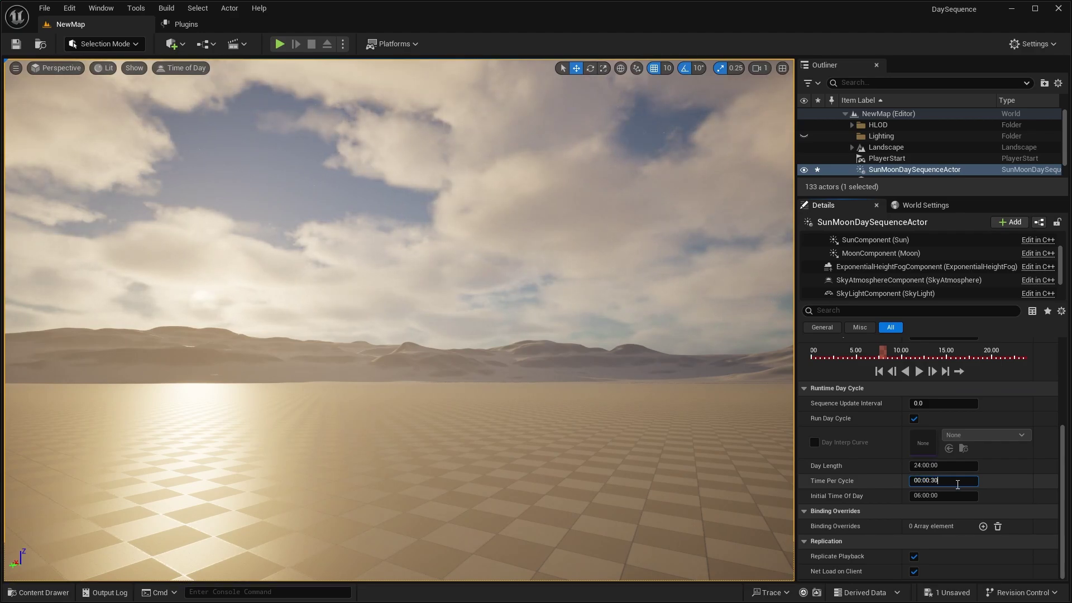
key(Return)
Play the time-of-day preview again and watch the sun move with the shorter cycle
scroll(938, 446, up, 2)
click(920, 426)
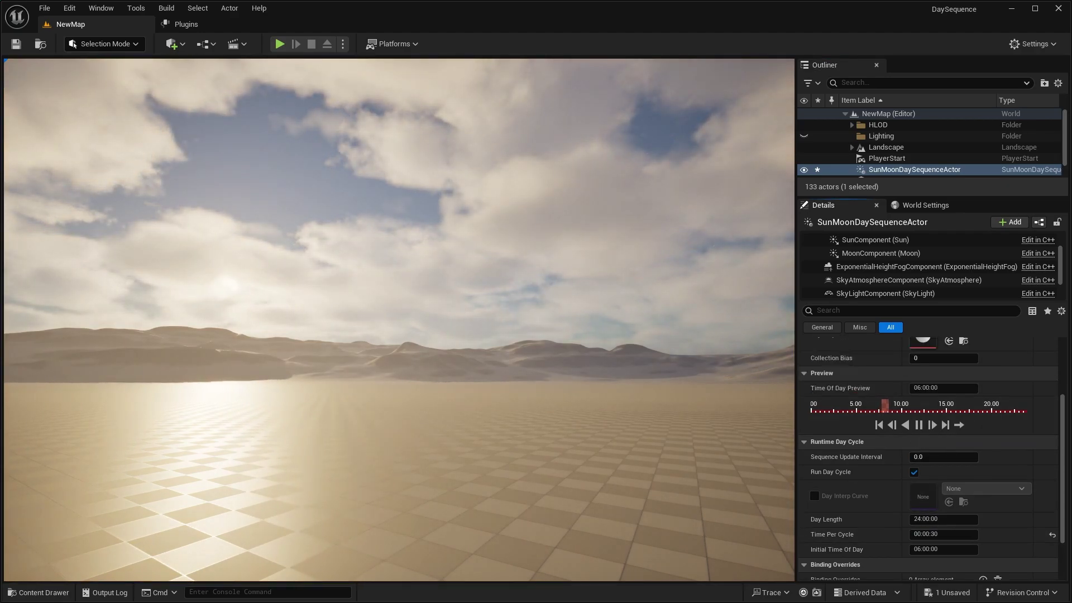
right_drag(438, 297, 457, 241)
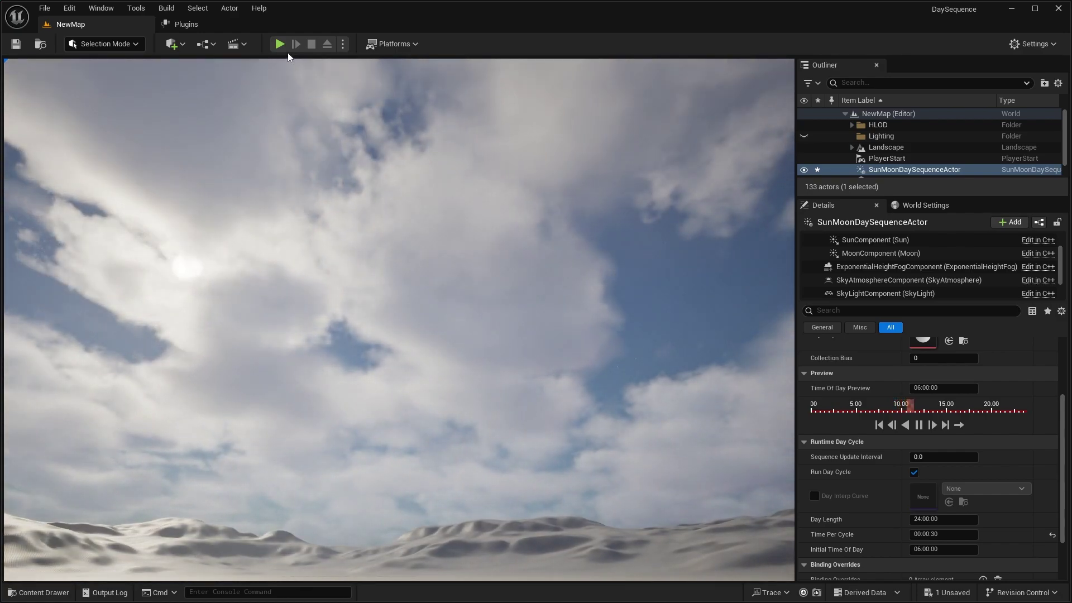
Play the level in the editor, run the character around to observe the day and night cycle, and stop the play session
click(280, 44)
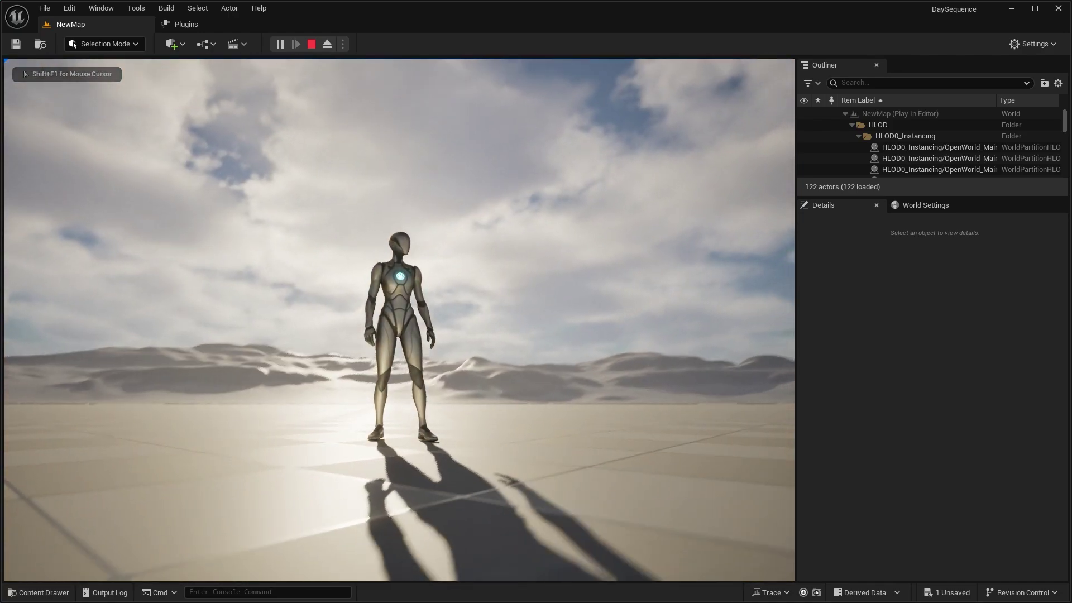
key(w)
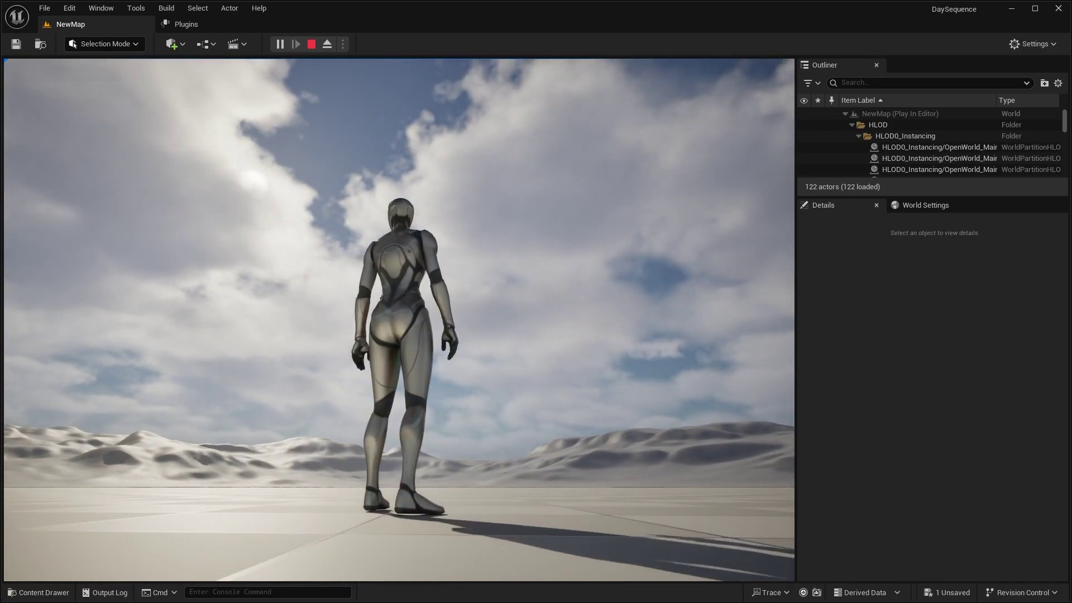
key(w)
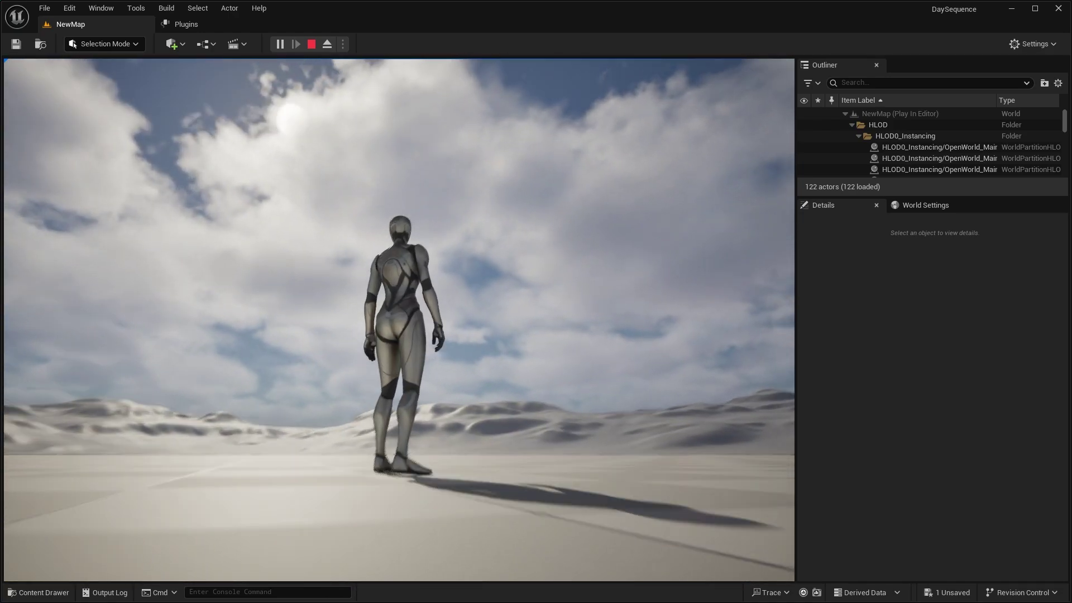
key(w)
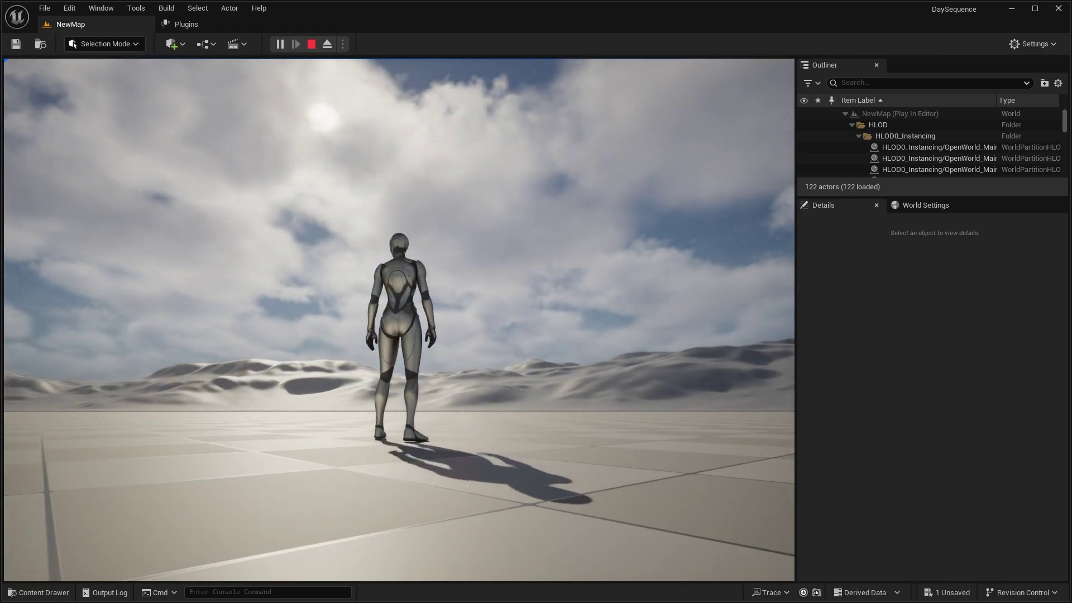
key(w)
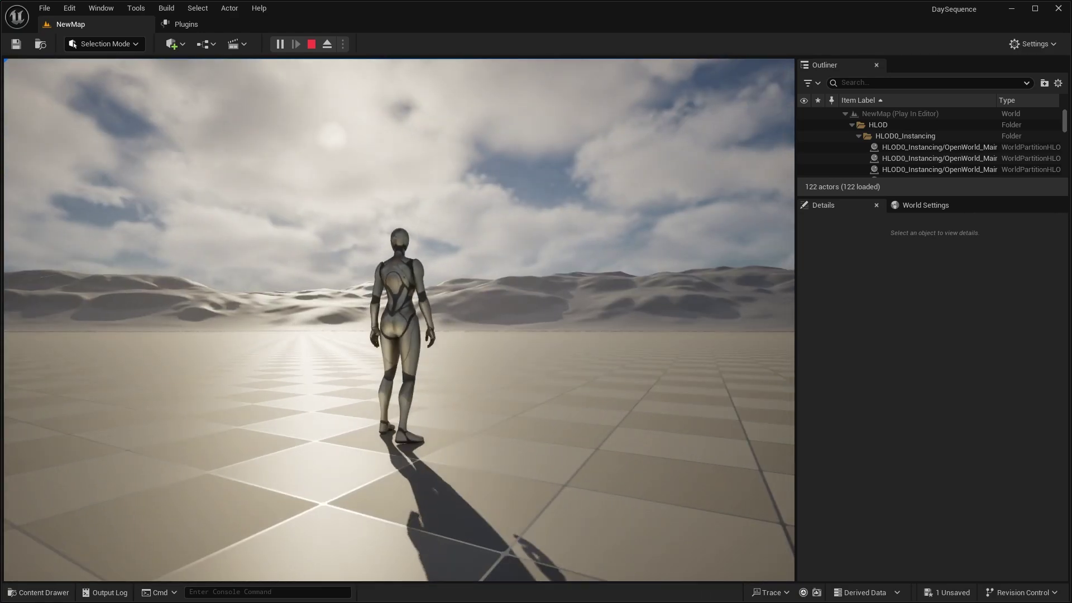
key(d)
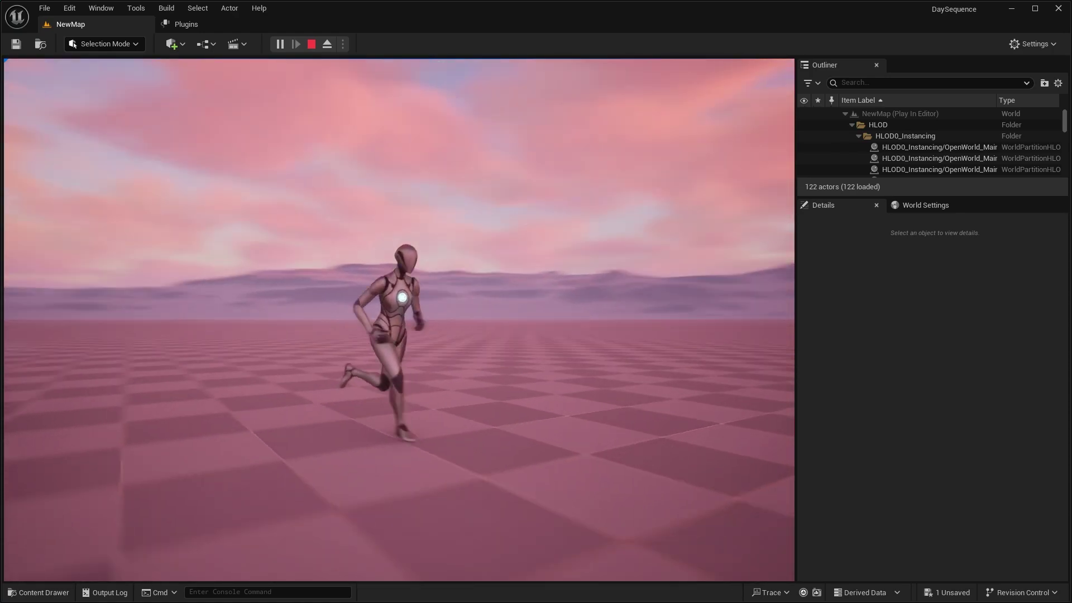
key(a)
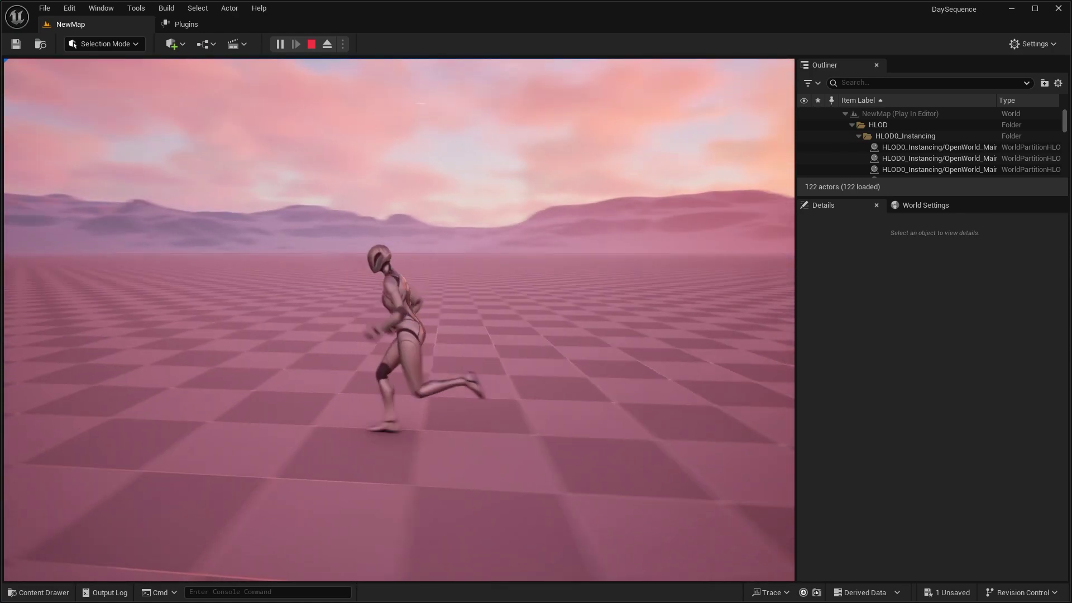
key(d)
key(s)
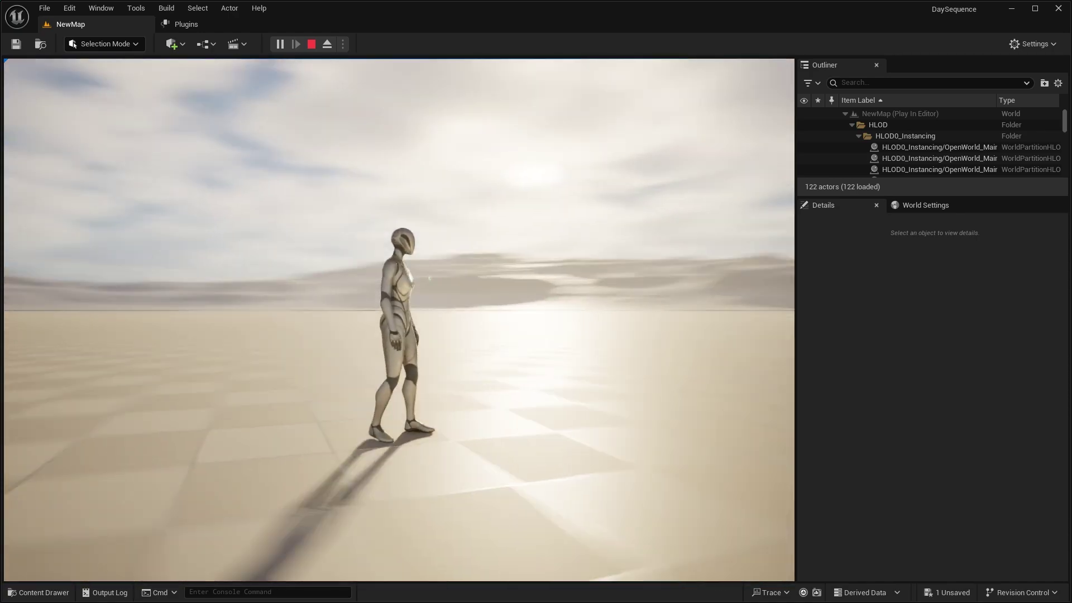
key(a)
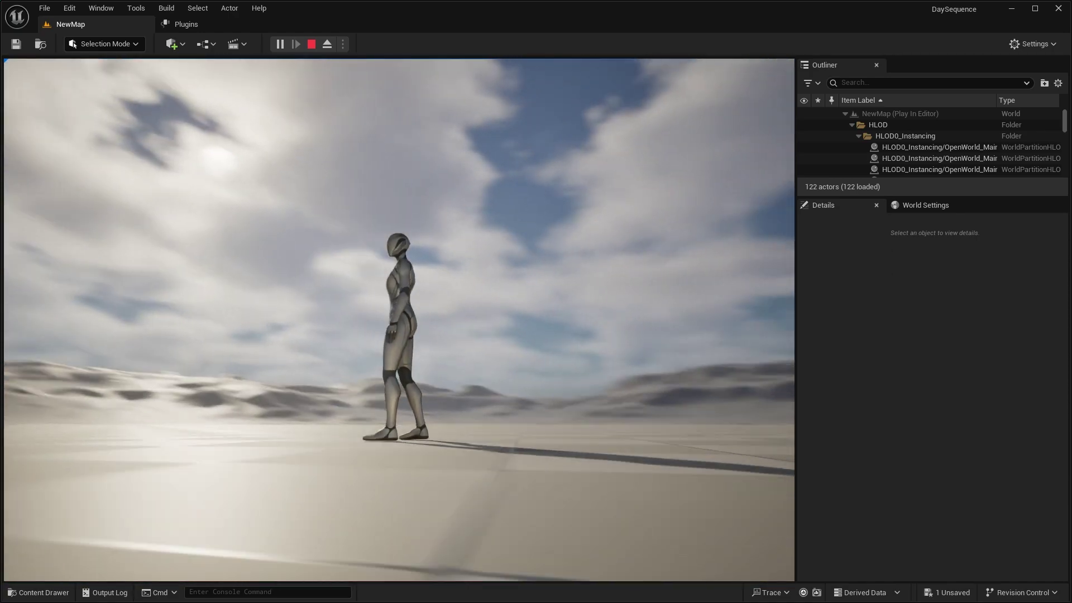
key(d)
key(Escape)
Move the time-of-day preview to the start of the day at 0:00 and view the night sky
right_drag(603, 223, 603, 357)
right_drag(603, 290, 603, 224)
scroll(960, 467, down, 4)
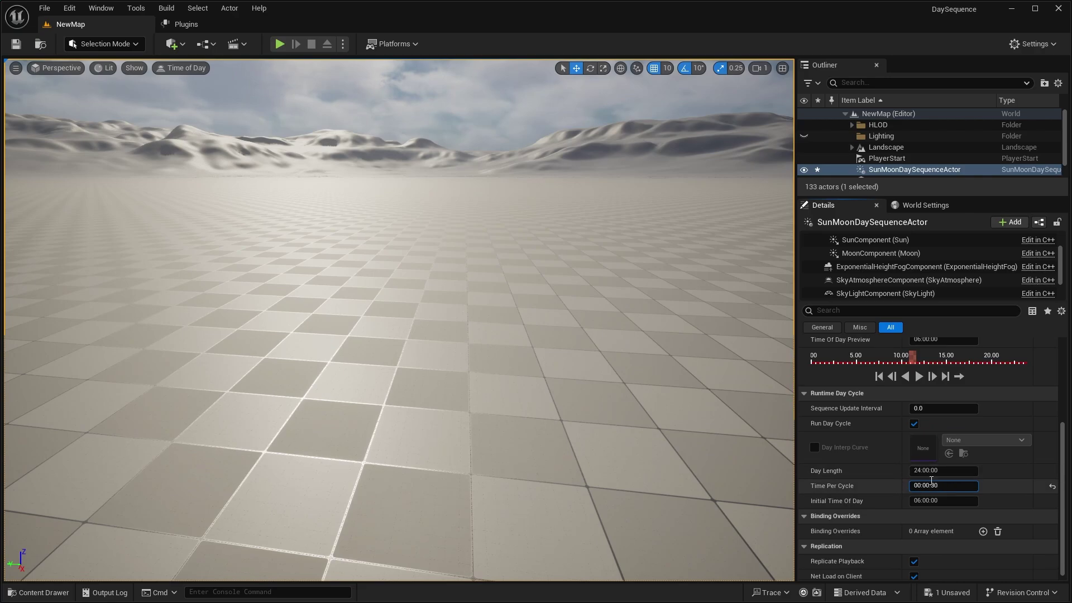
scroll(893, 481, up, 5)
right_drag(670, 358, 636, 279)
drag(869, 498, 813, 505)
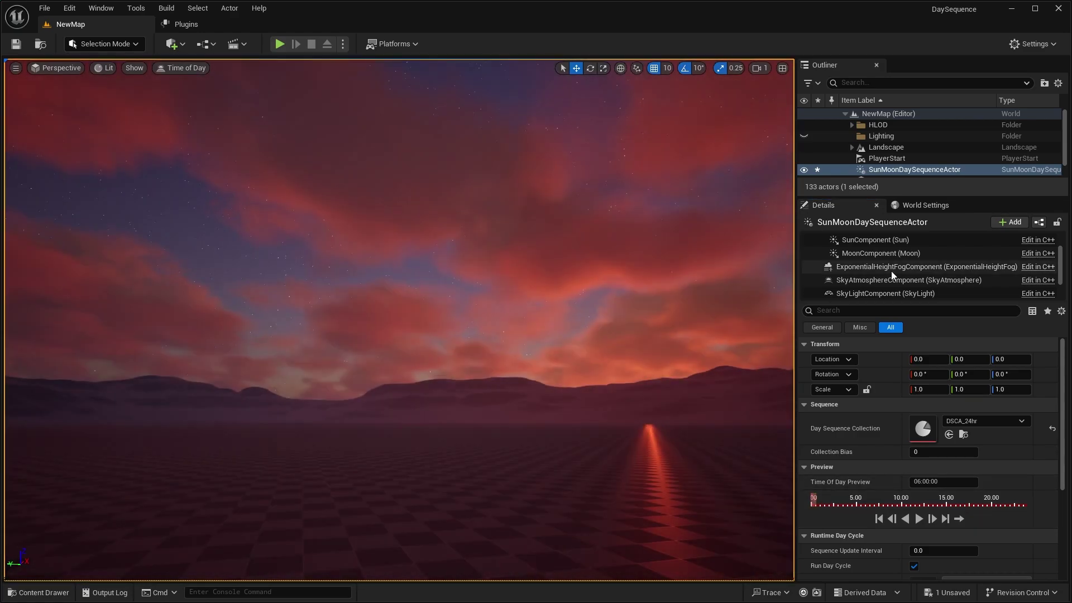
Set the light intensity of the actor's MoonComponent to 0.01 lux
click(880, 253)
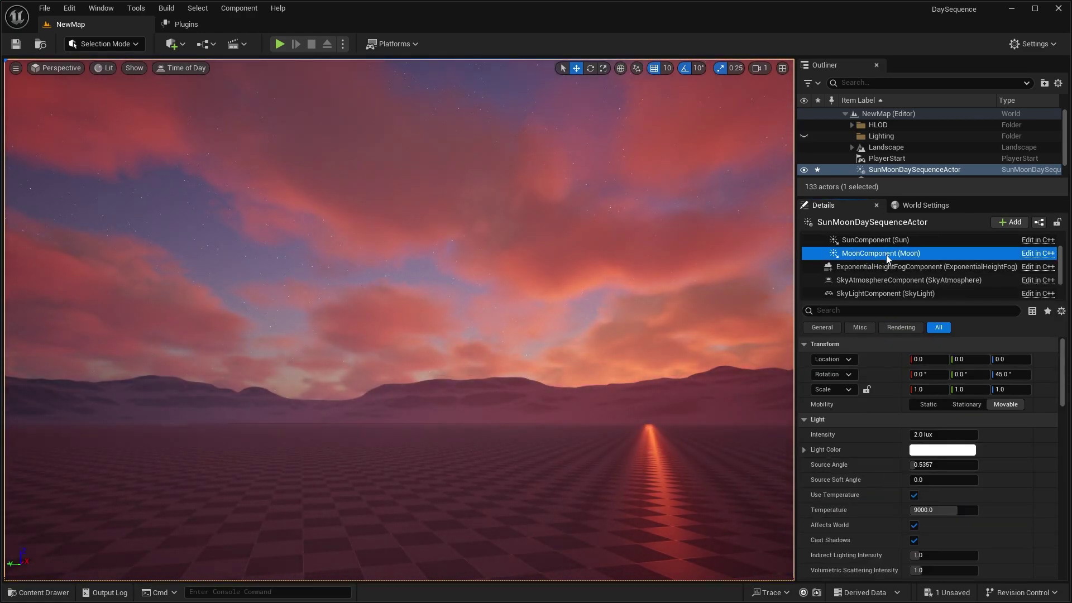
right_drag(666, 348, 660, 353)
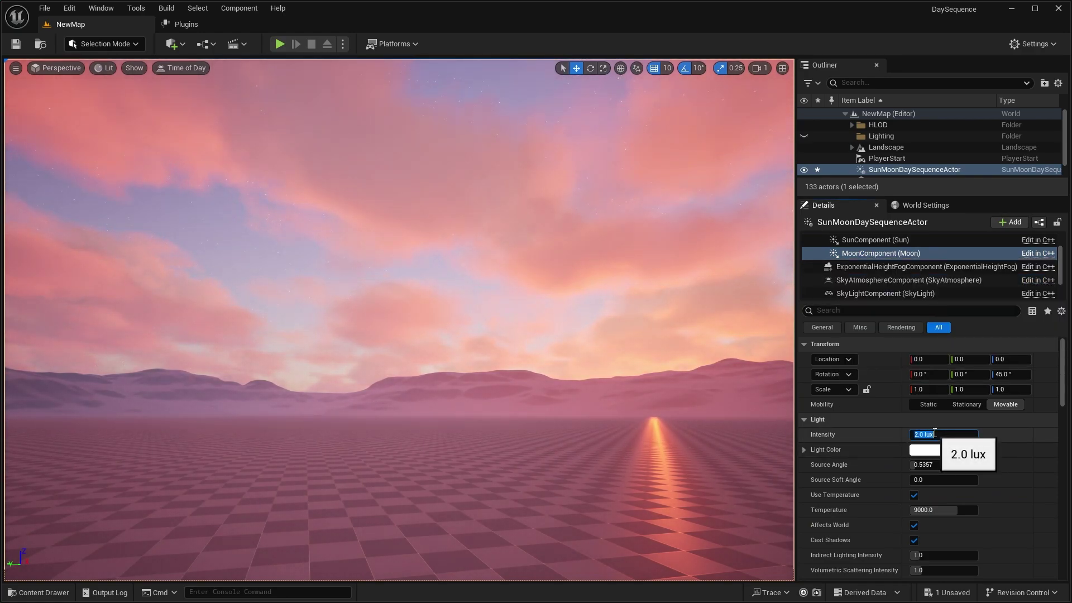
click(934, 433)
text(.01)
key(Return)
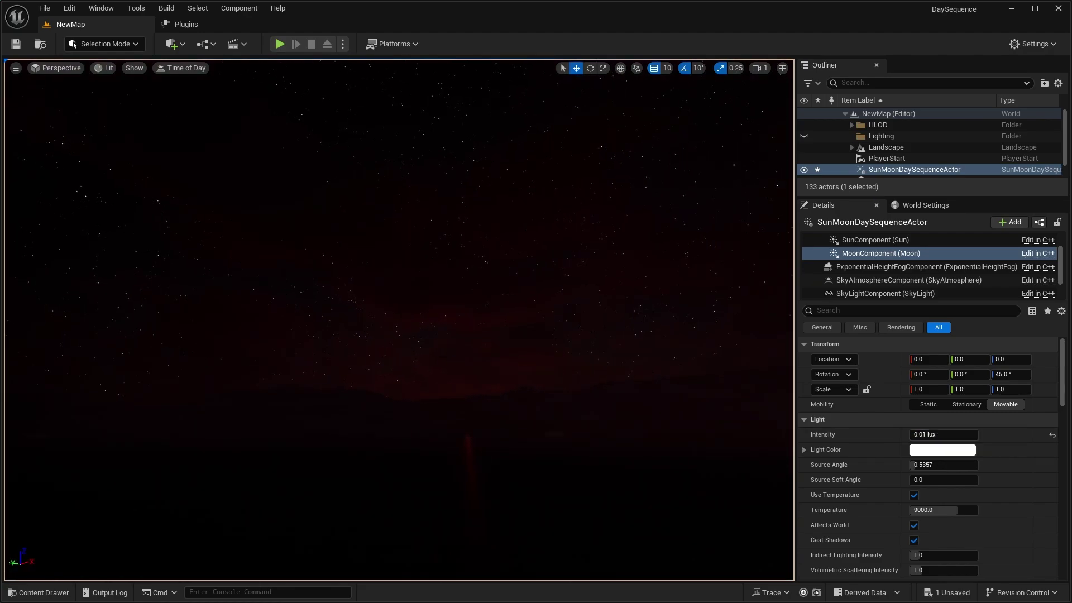
Play the level in the editor, run the character around under the moving sun, and stop the play session
right_drag(609, 286, 539, 286)
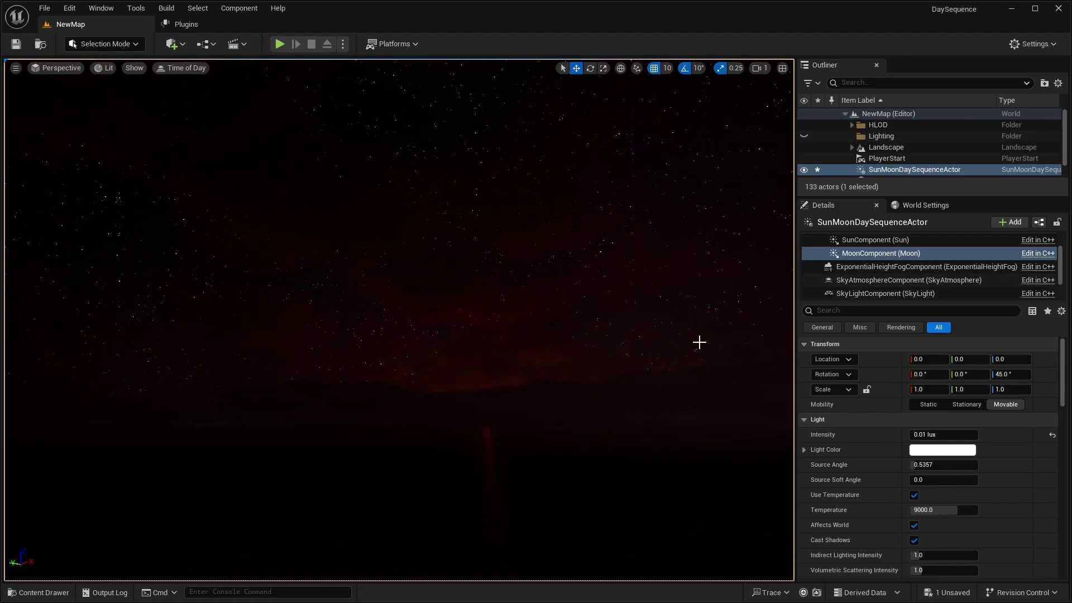
right_drag(699, 341, 672, 353)
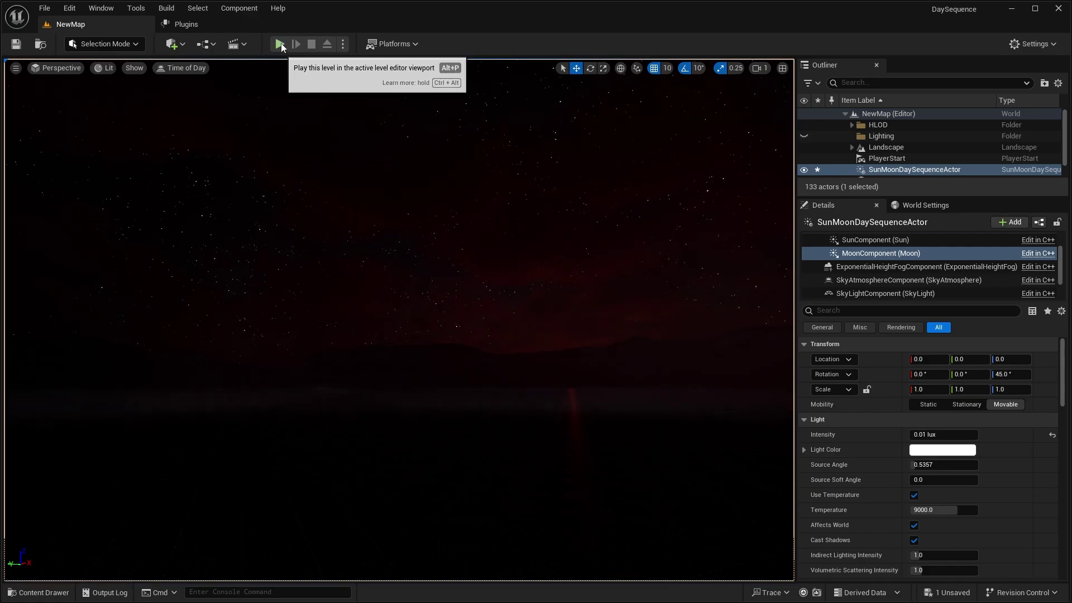
click(279, 43)
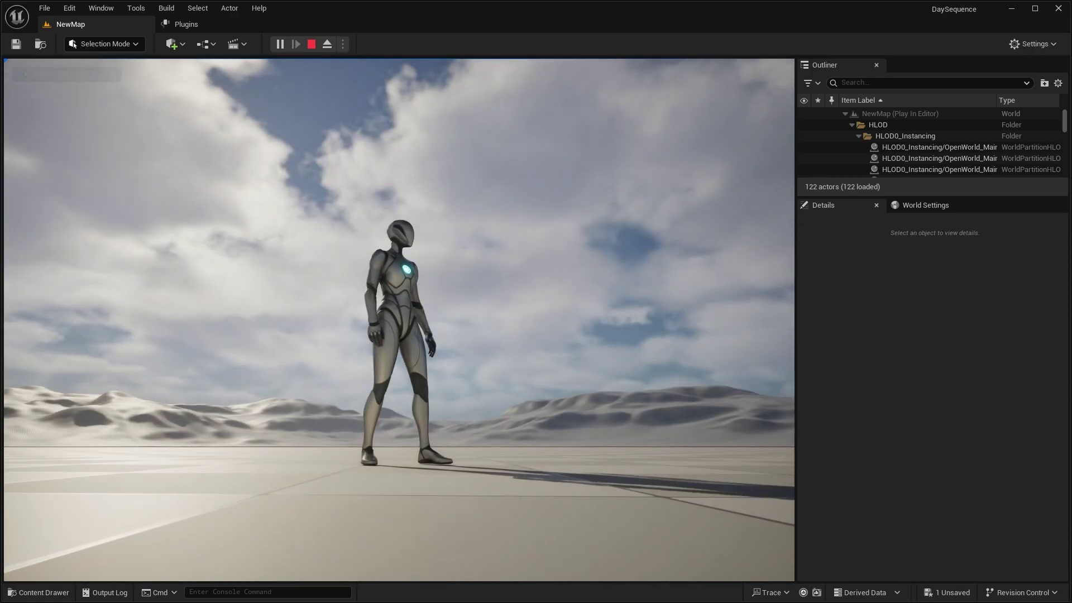
key(w)
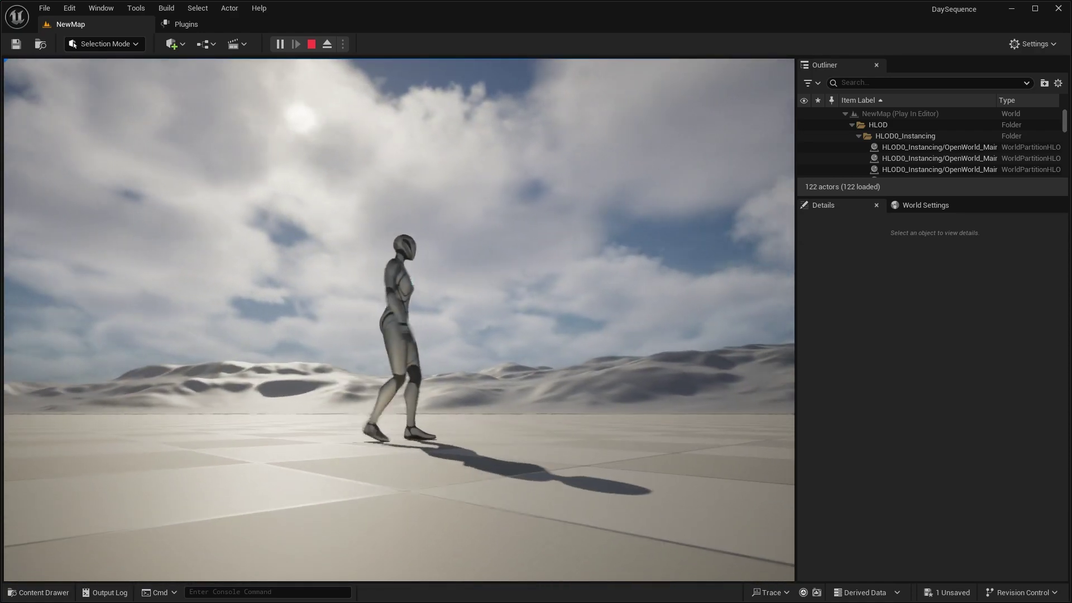
key(w)
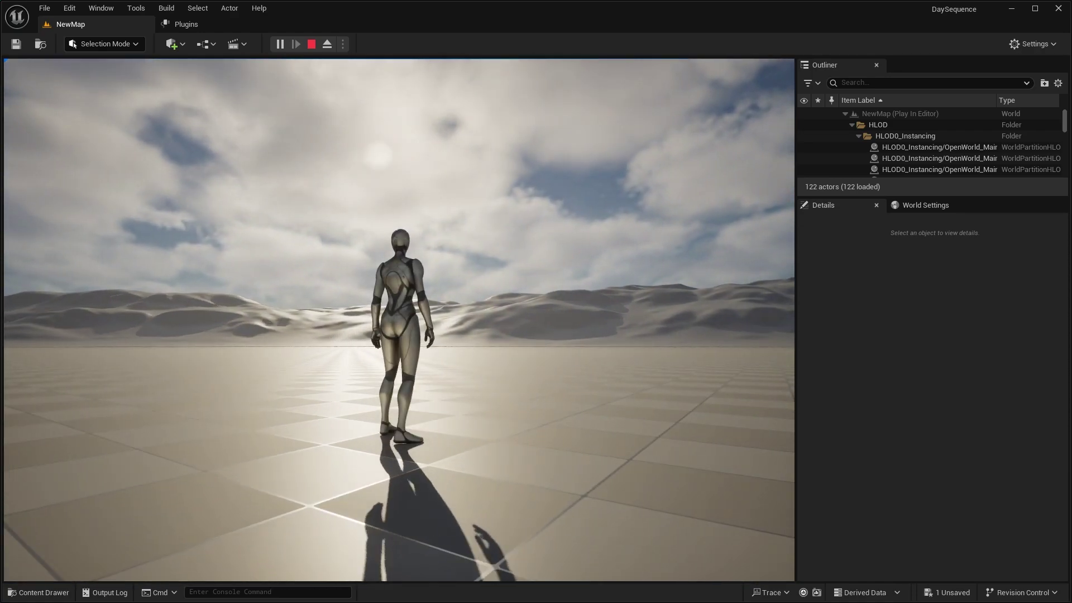
key(w)
key(d)
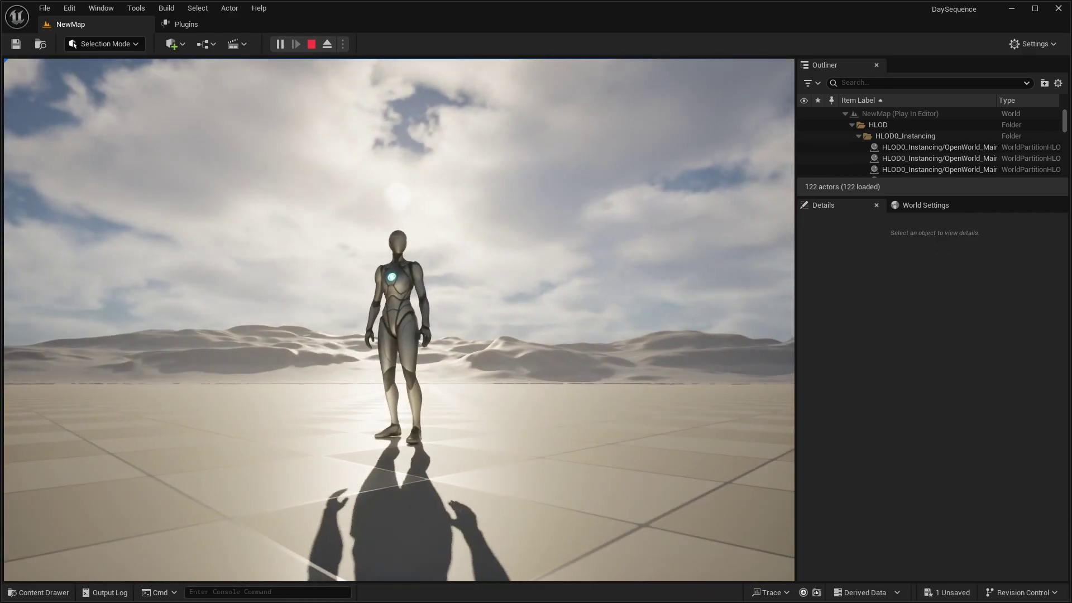
key(Escape)
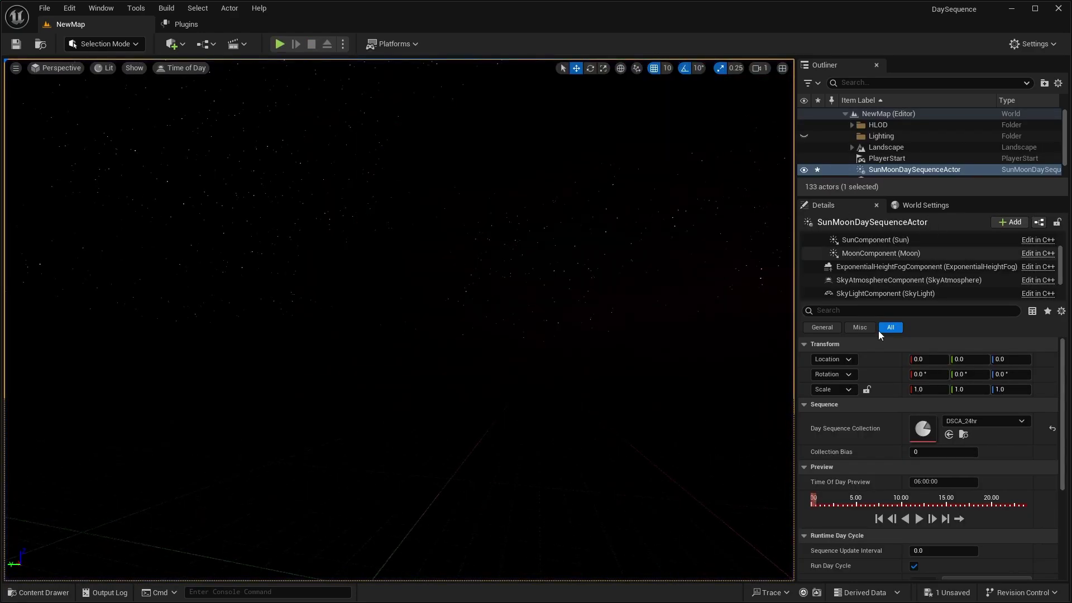
Set the multiplayer play options to 2 players with the net mode Play As Listen Server
scroll(862, 359, down, 5)
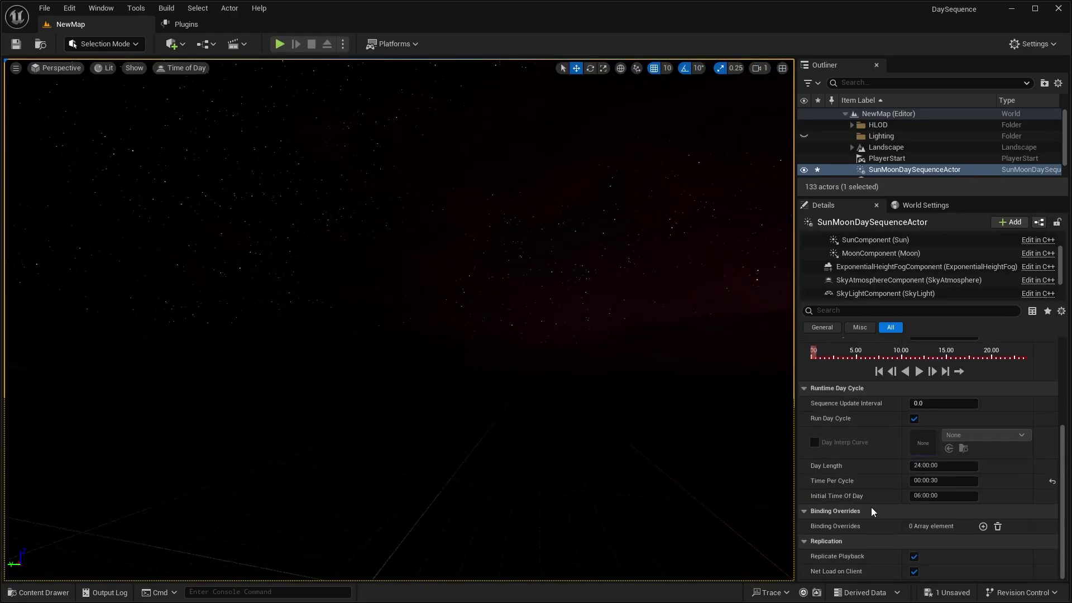
scroll(872, 507, up, 3)
click(342, 43)
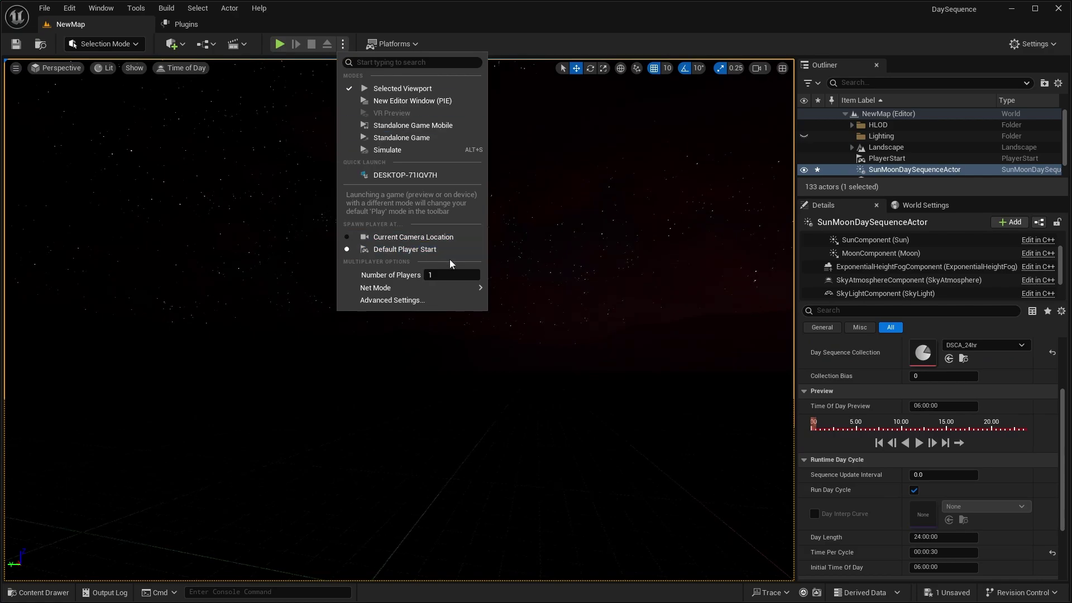
mouse_move(480, 288)
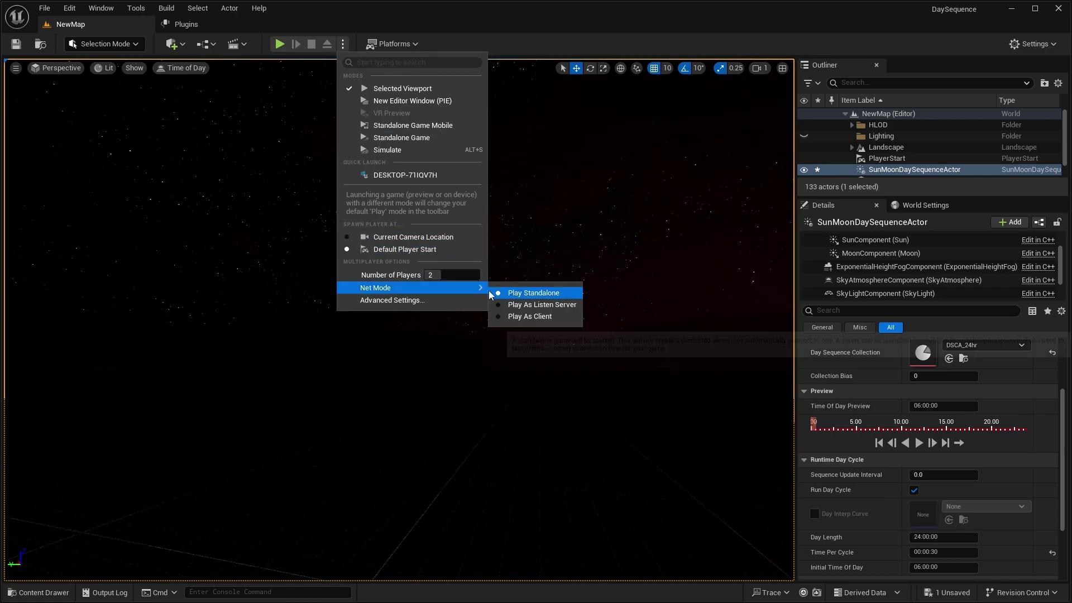
click(520, 306)
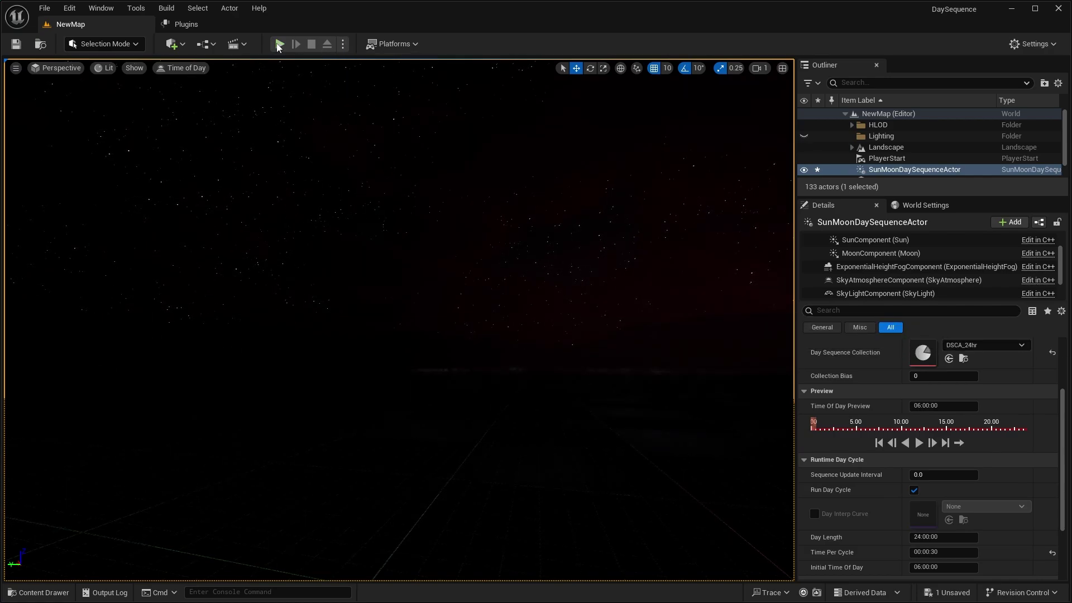
Launch the multiplayer session in new editor windows and arrange the server and client windows side by side
click(343, 43)
click(418, 101)
drag(677, 105, 771, 99)
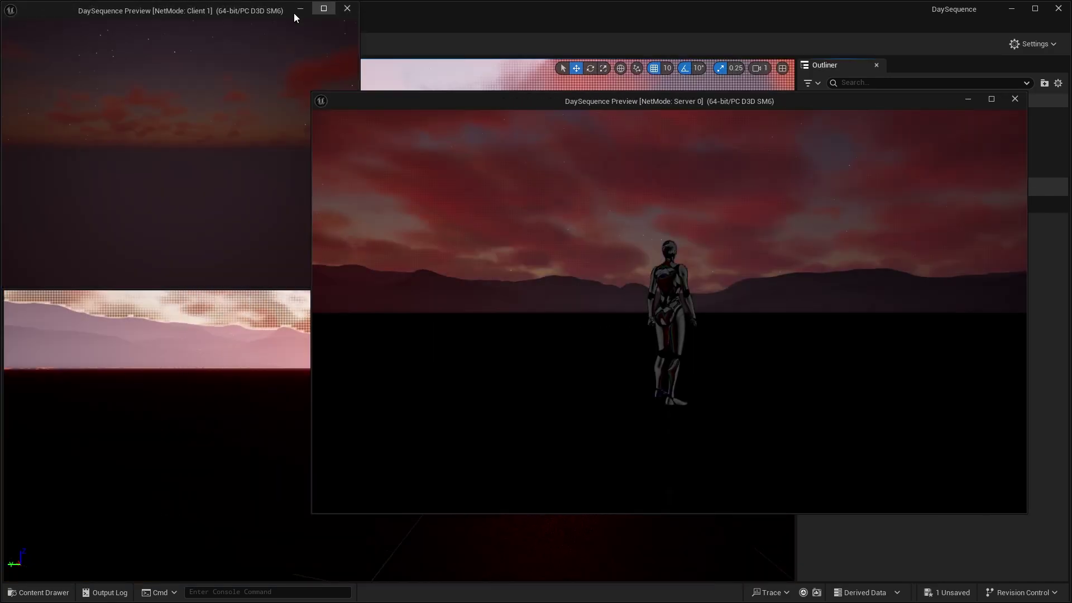
drag(289, 15, 300, 173)
drag(691, 101, 736, 100)
Run the server character around to compare the day cycle in the server and client windows, and end the session
click(742, 187)
key(d)
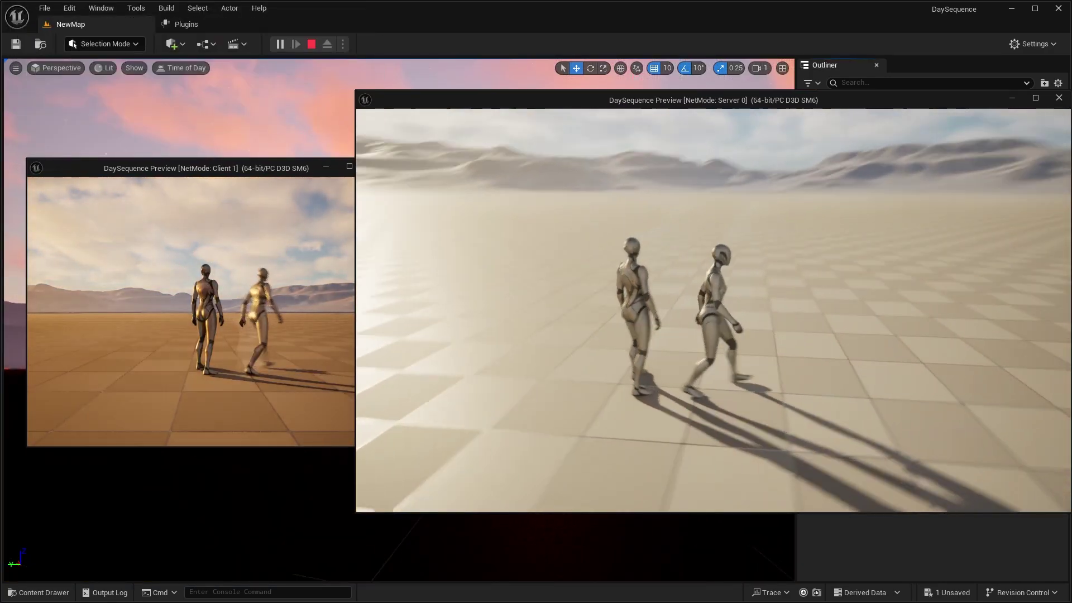
key(w)
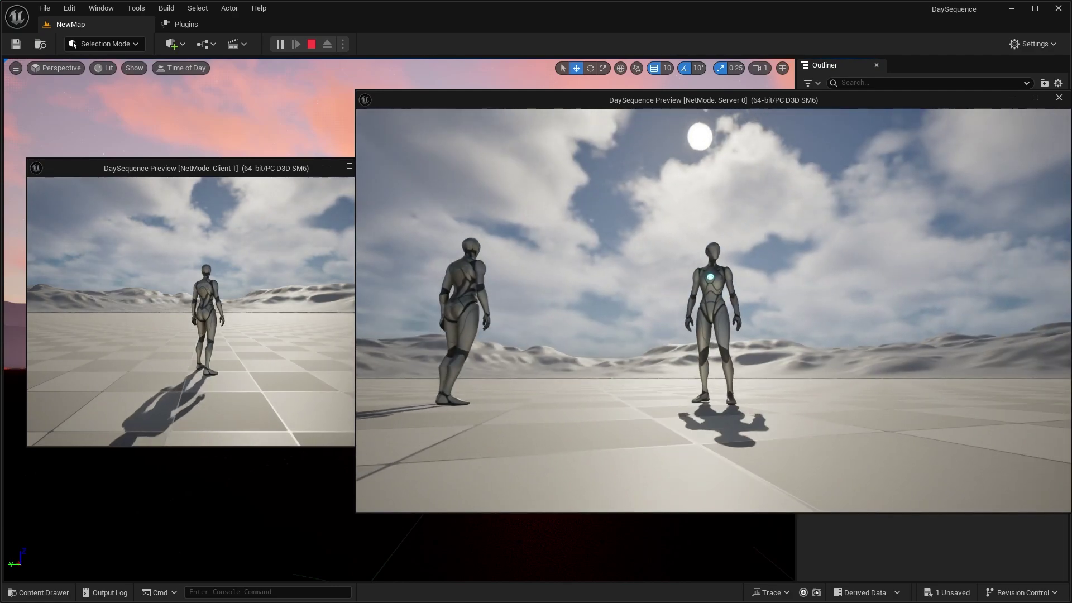
key(Escape)
Move the time-of-day preview to about 10:00 and review the SunMoonDaySequenceActor's runtime day cycle and replication settings
click(829, 251)
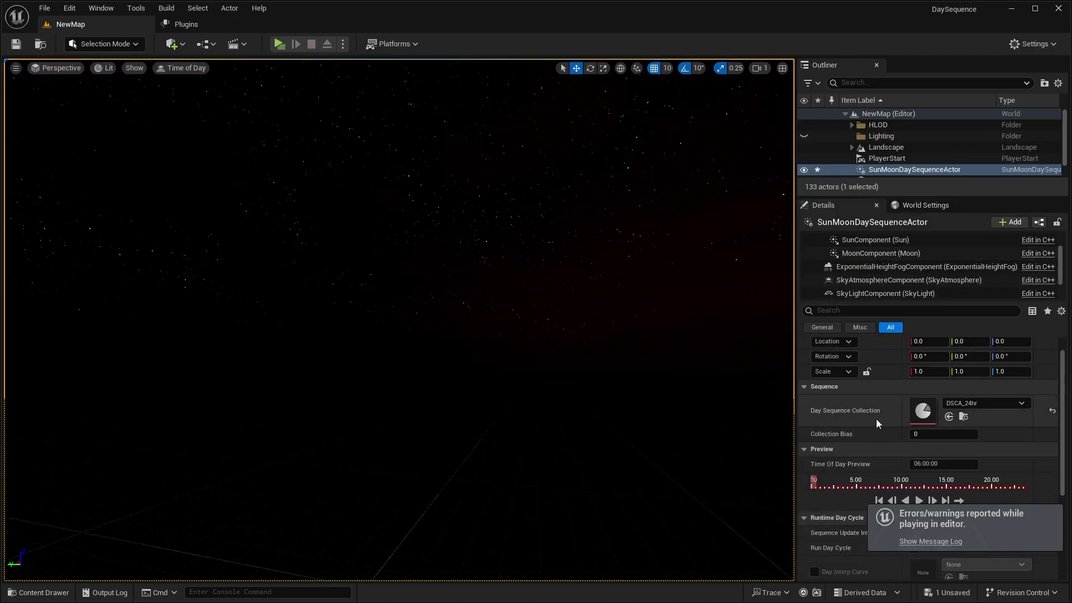
scroll(813, 510, down, 3)
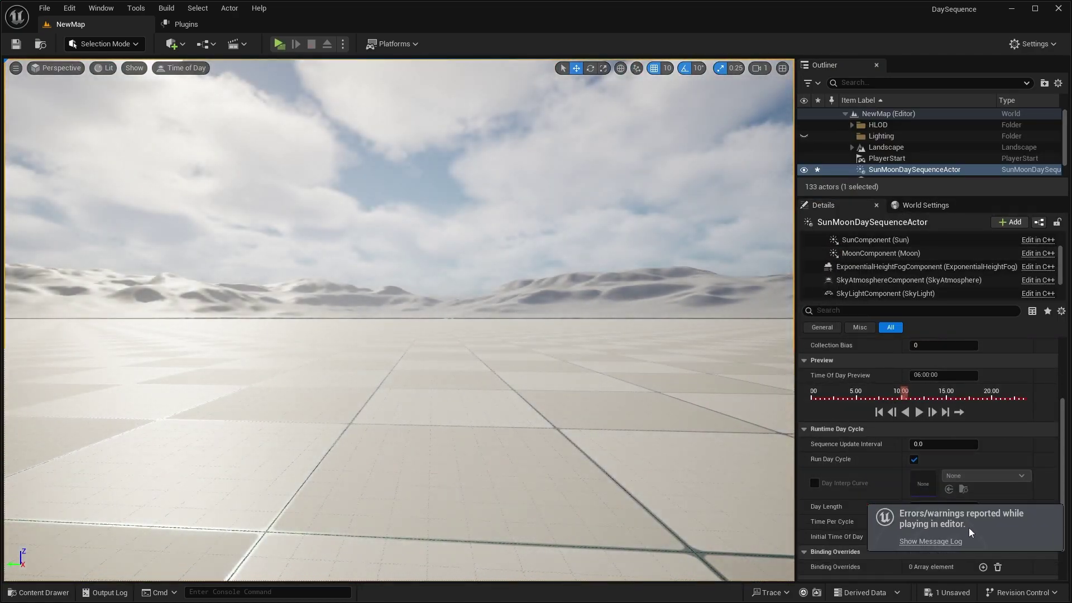
scroll(873, 491, down, 2)
scroll(857, 423, down, 1)
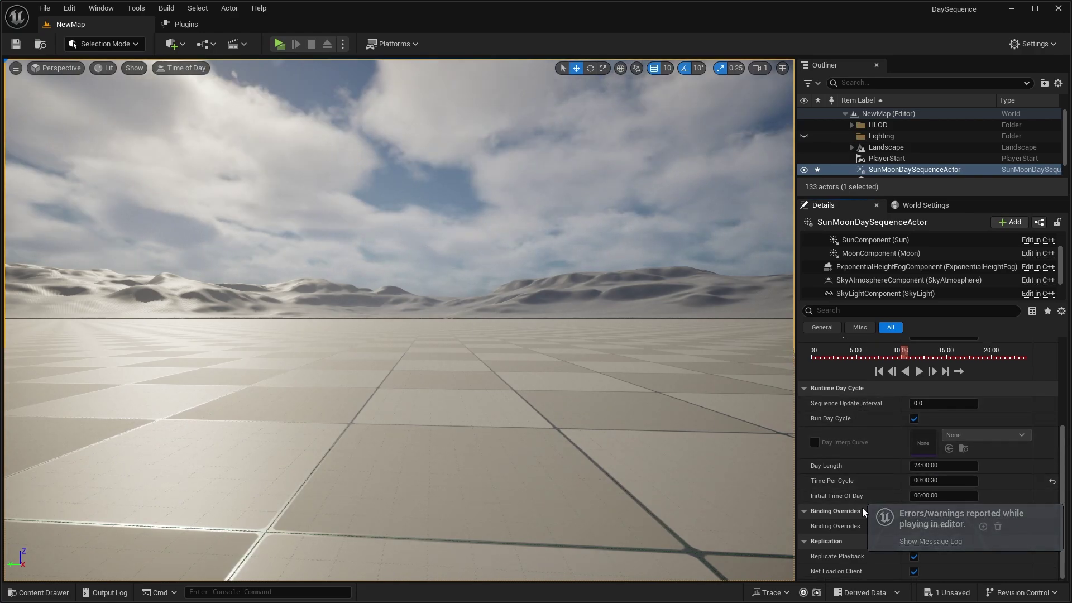
scroll(852, 486, up, 5)
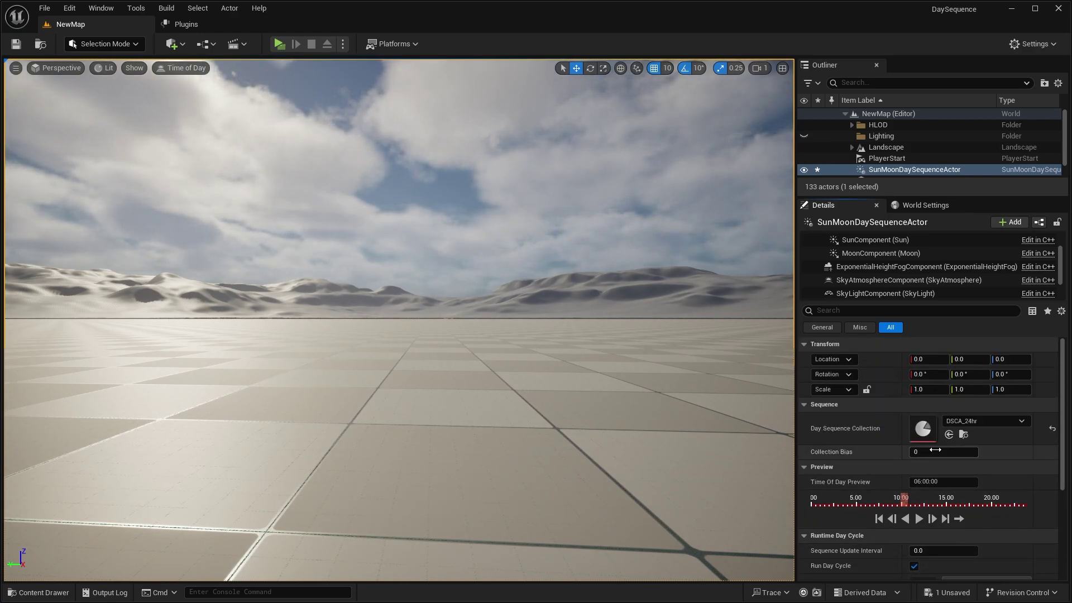
scroll(855, 491, down, 5)
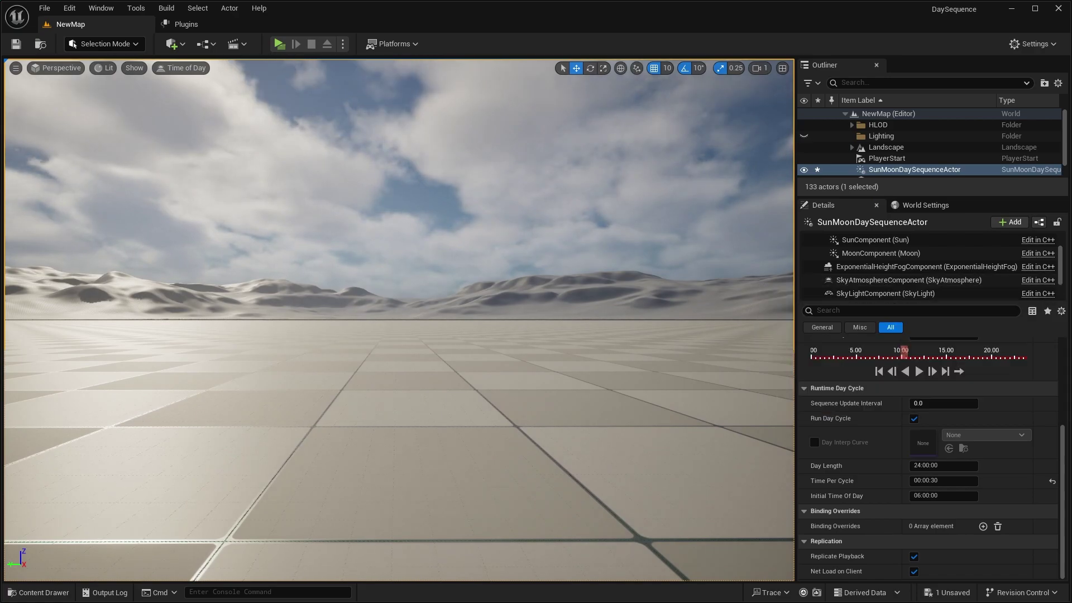